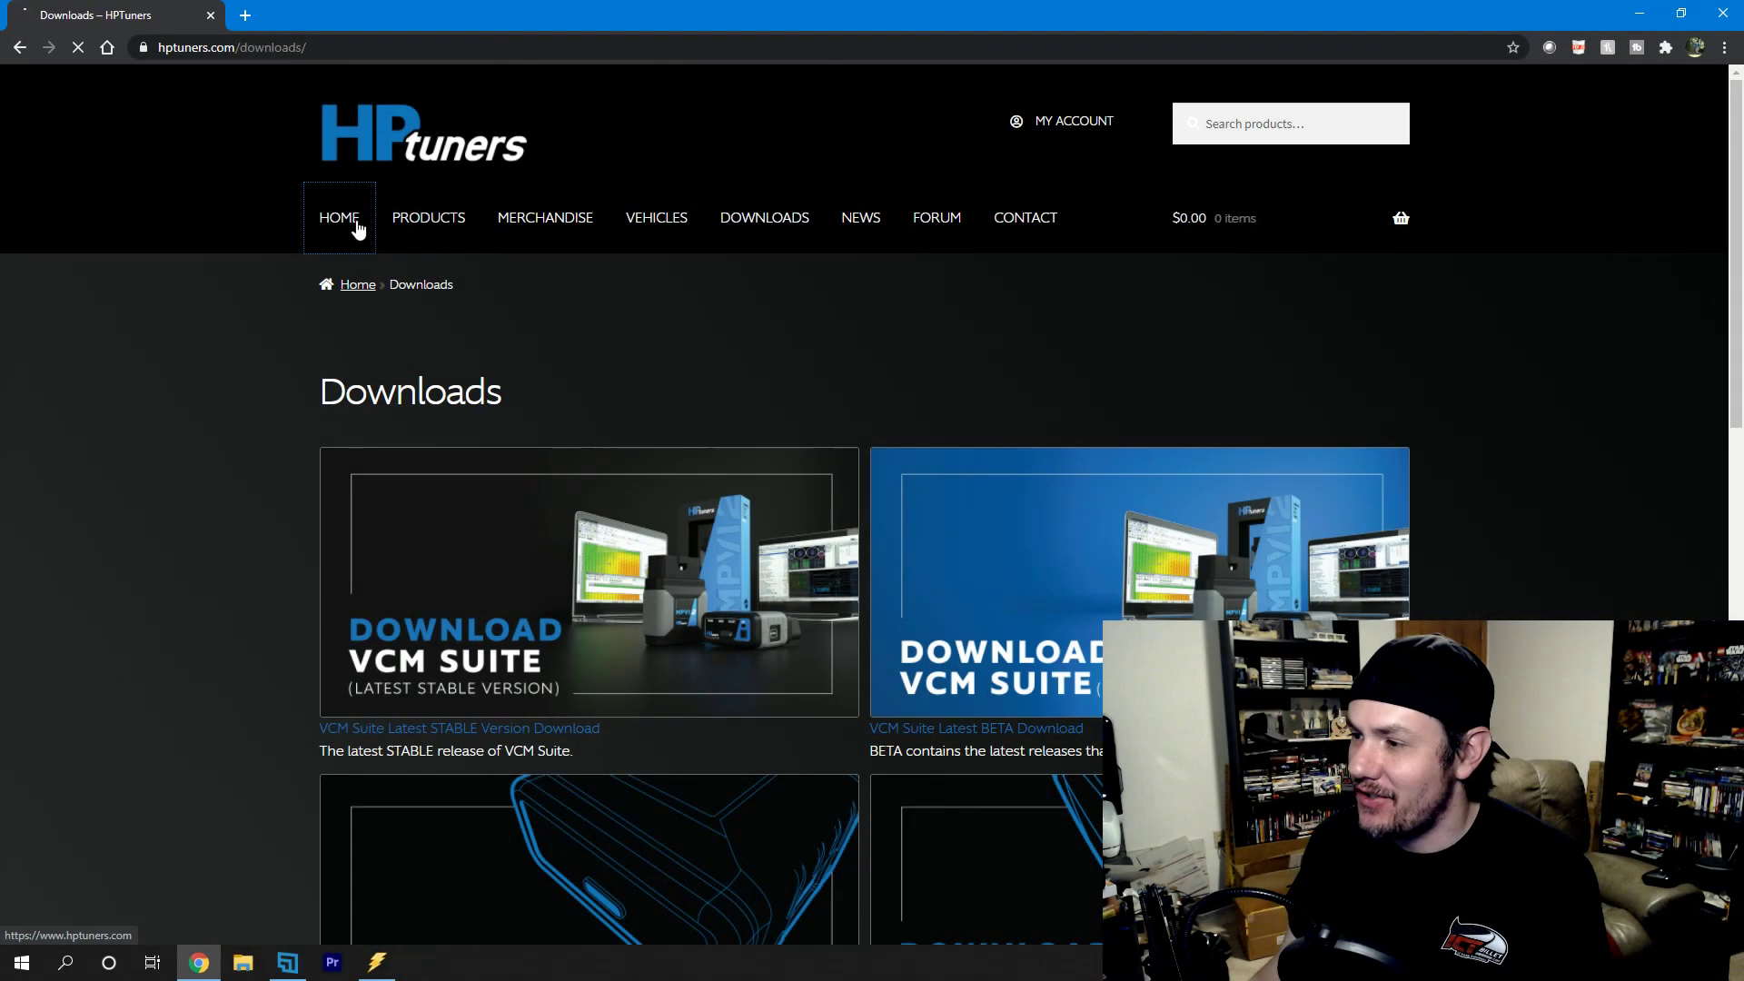
- Return from the Downloads page to the HP Tuners home page via the HOME breadcrumb
left_click(349, 222)
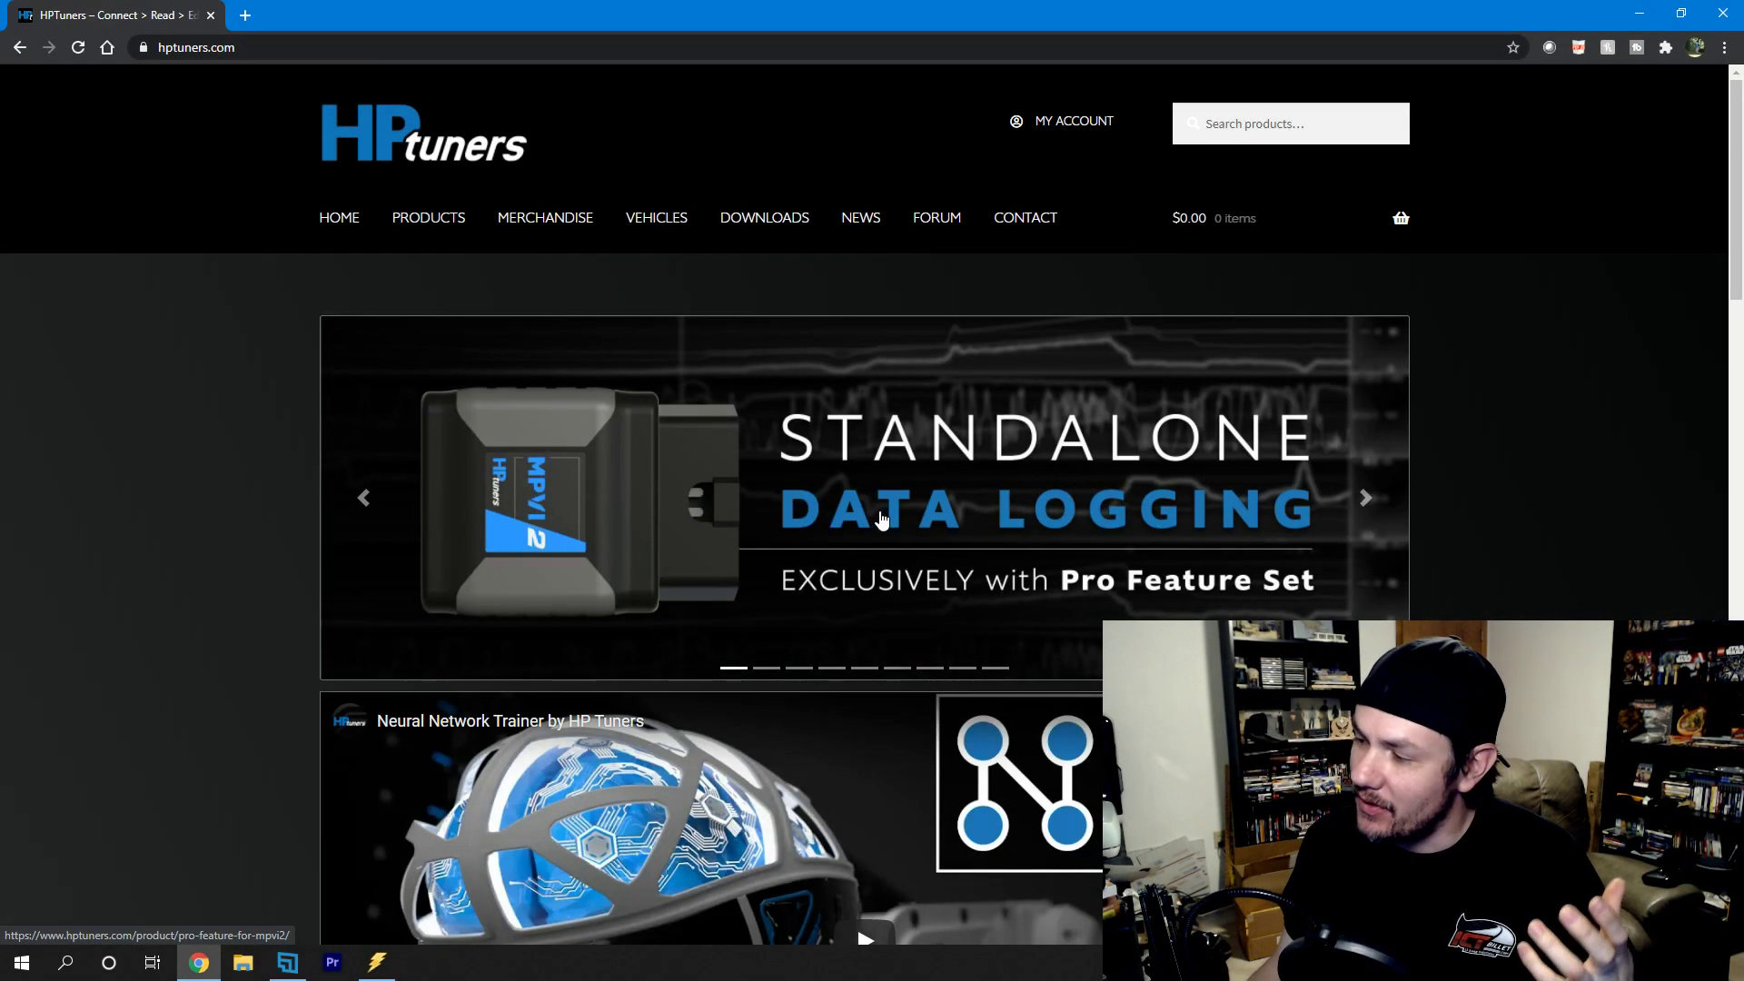
- Open the $249.99 Pro Feature Set product page from the Standalone Data Logging banner
left_click(881, 518)
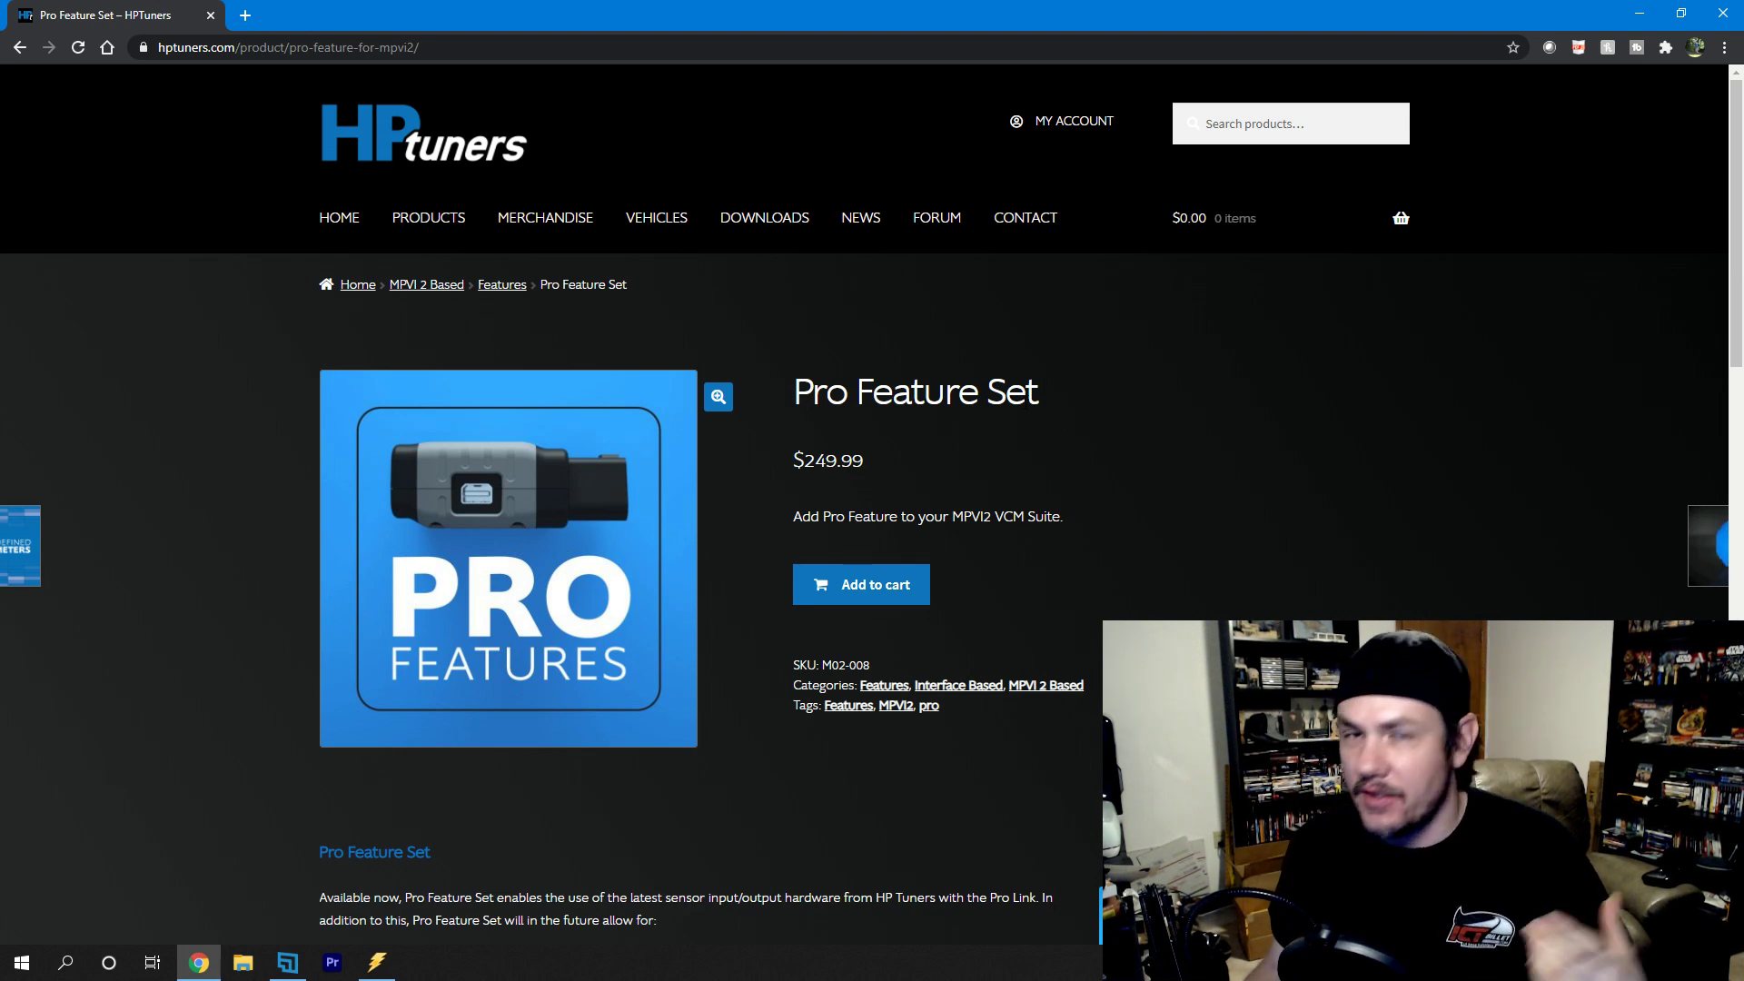
scroll(964, 452, "down", 2)
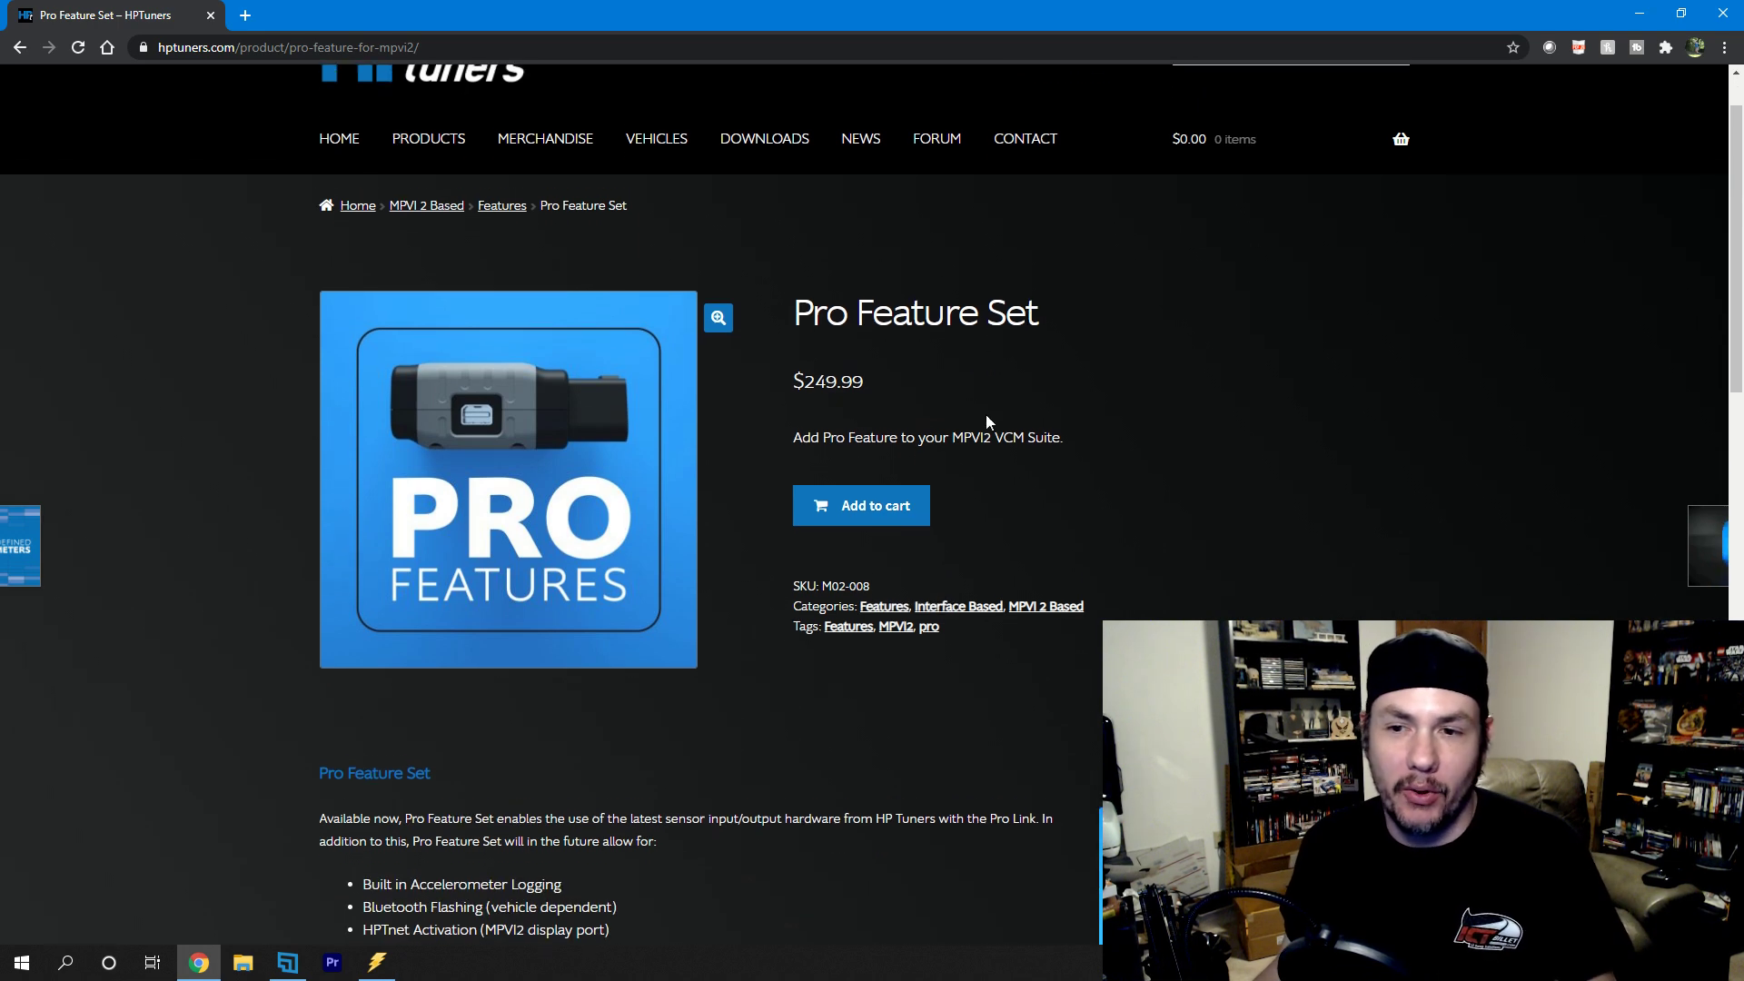
scroll(911, 410, "down", 2)
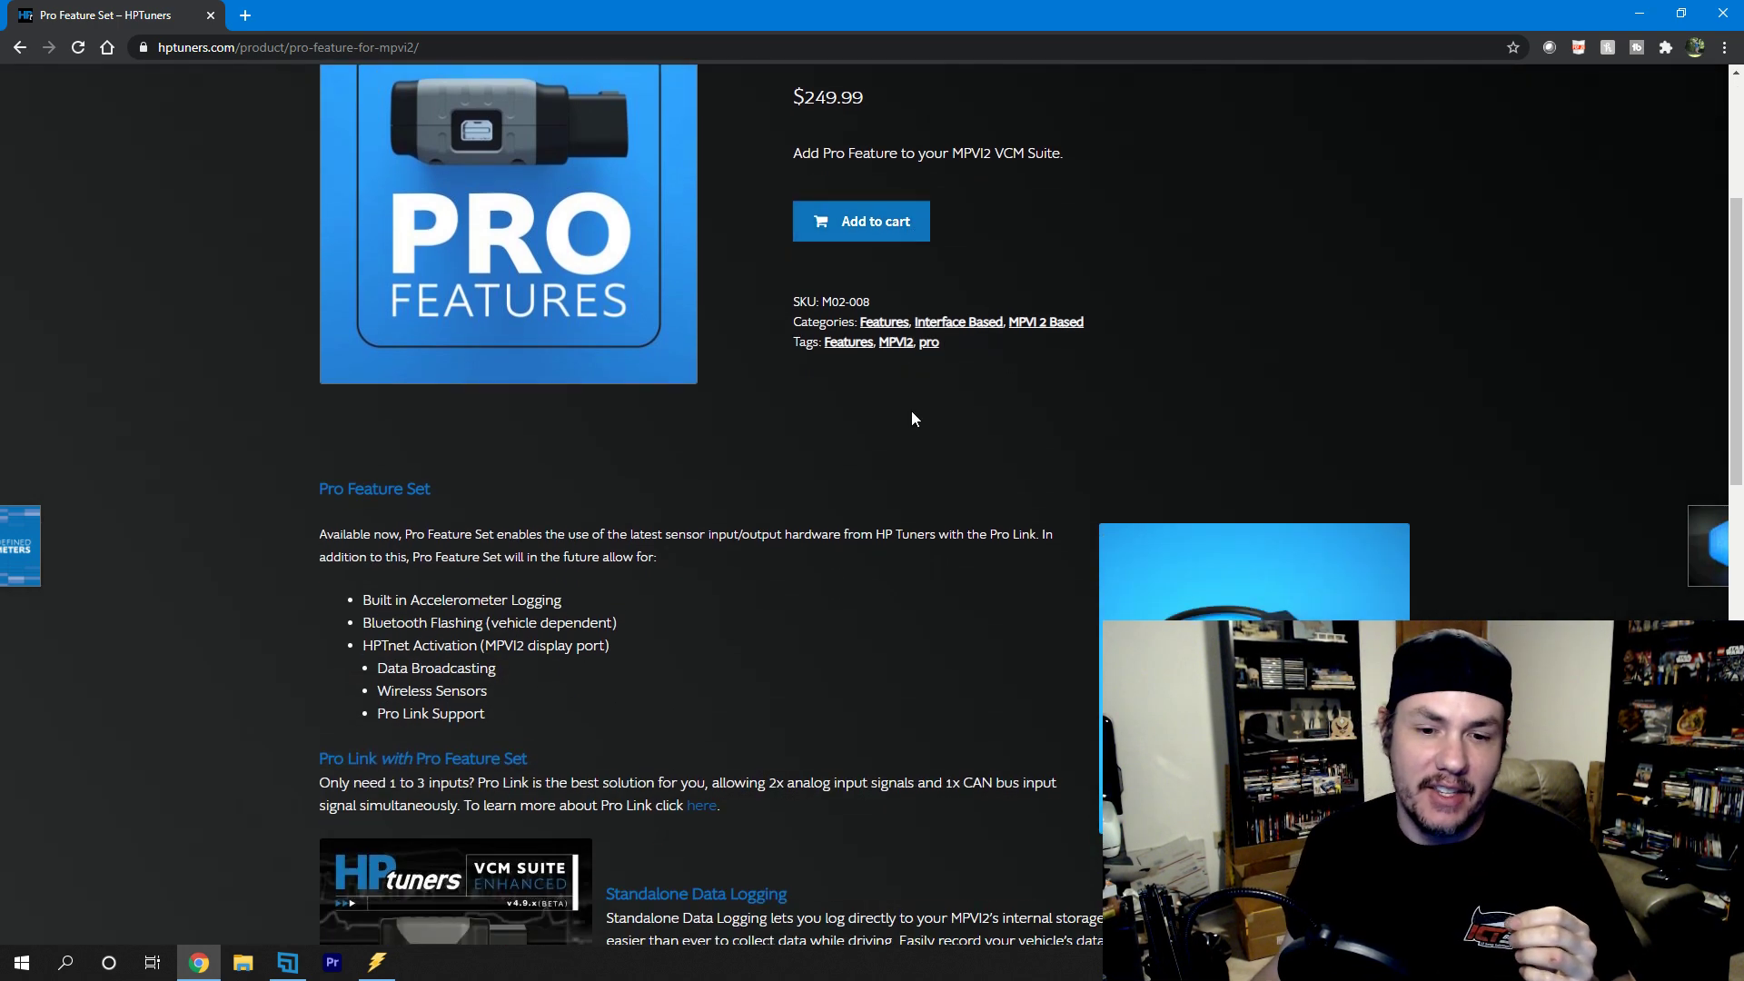
scroll(797, 556, "down", 3)
scroll(793, 556, "down", 3)
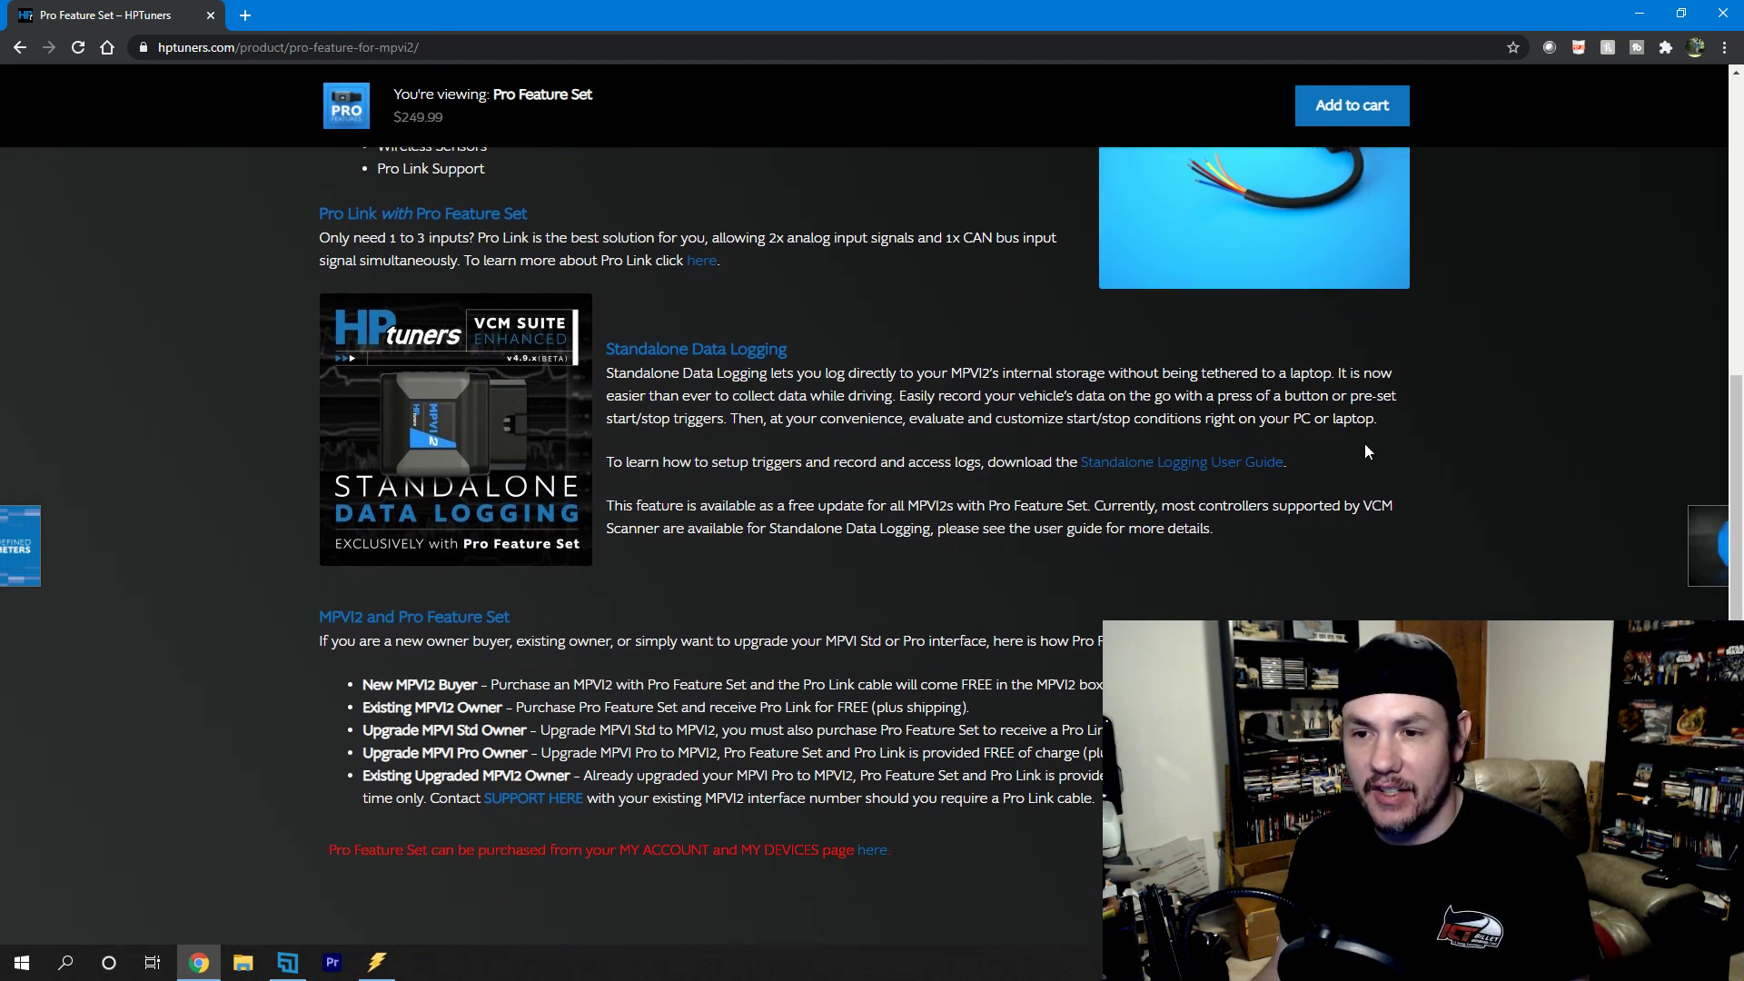
- Open the Standalone Logging User Guide PDF in a new tab, then return to the product page
left_click(1165, 456)
left_click(346, 15)
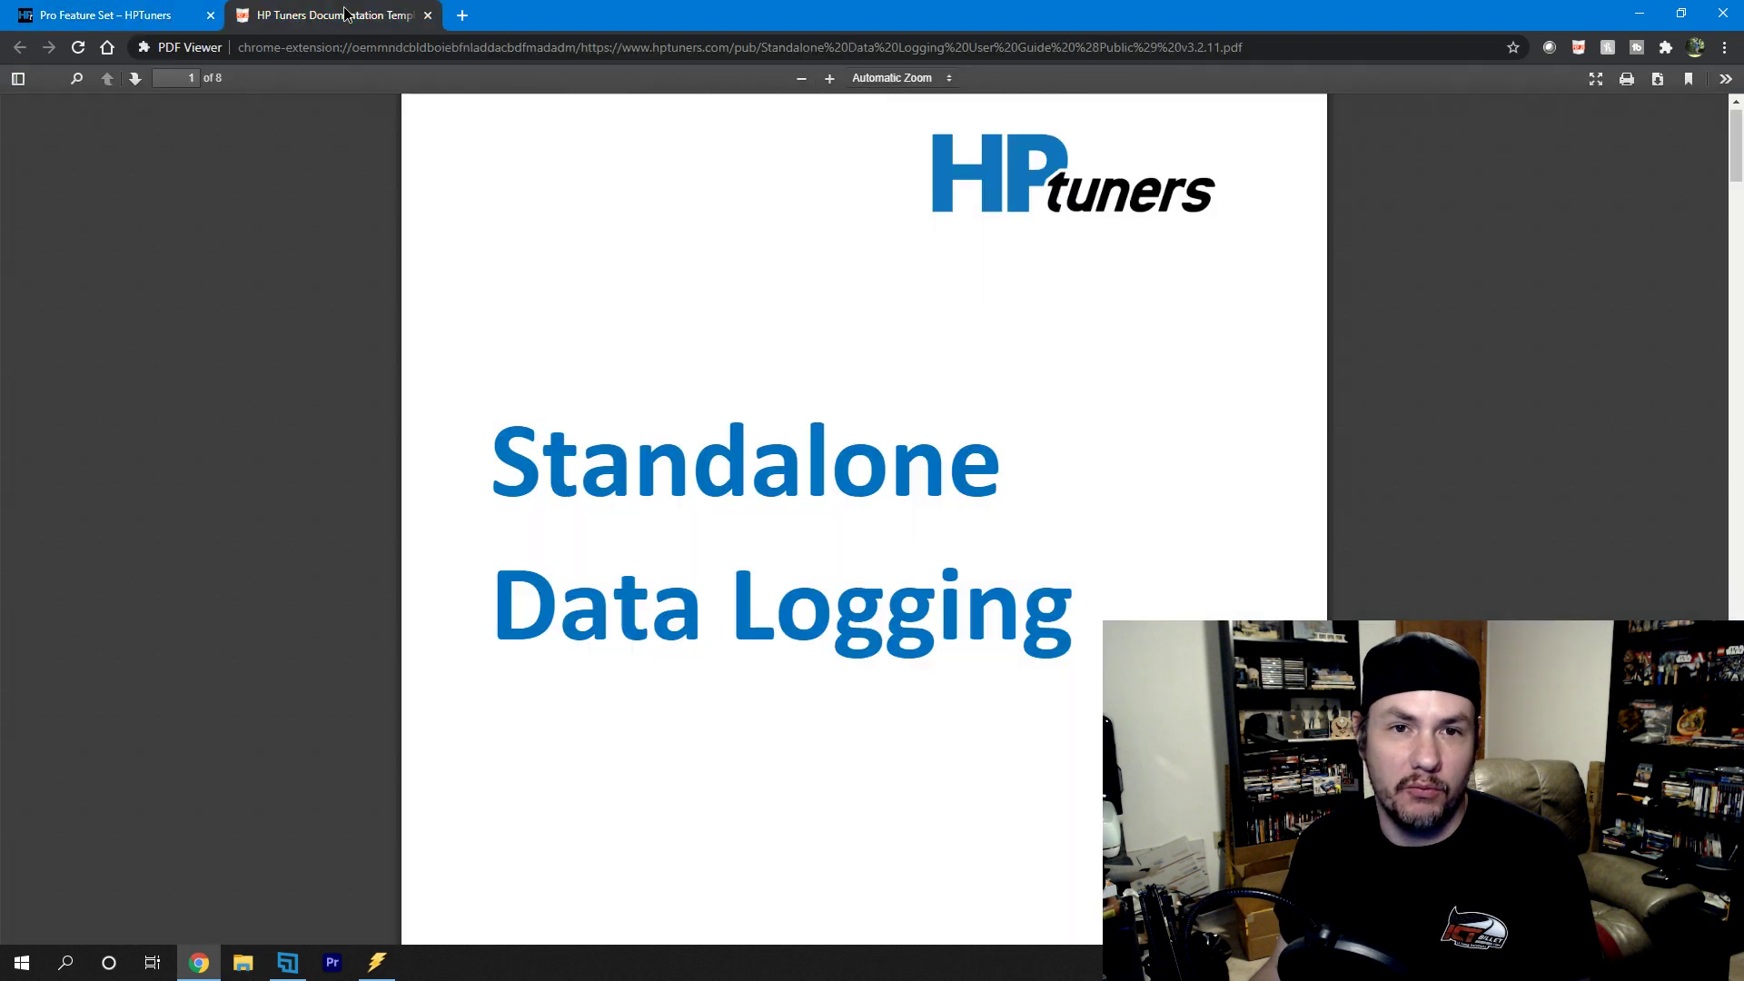
left_click(112, 10)
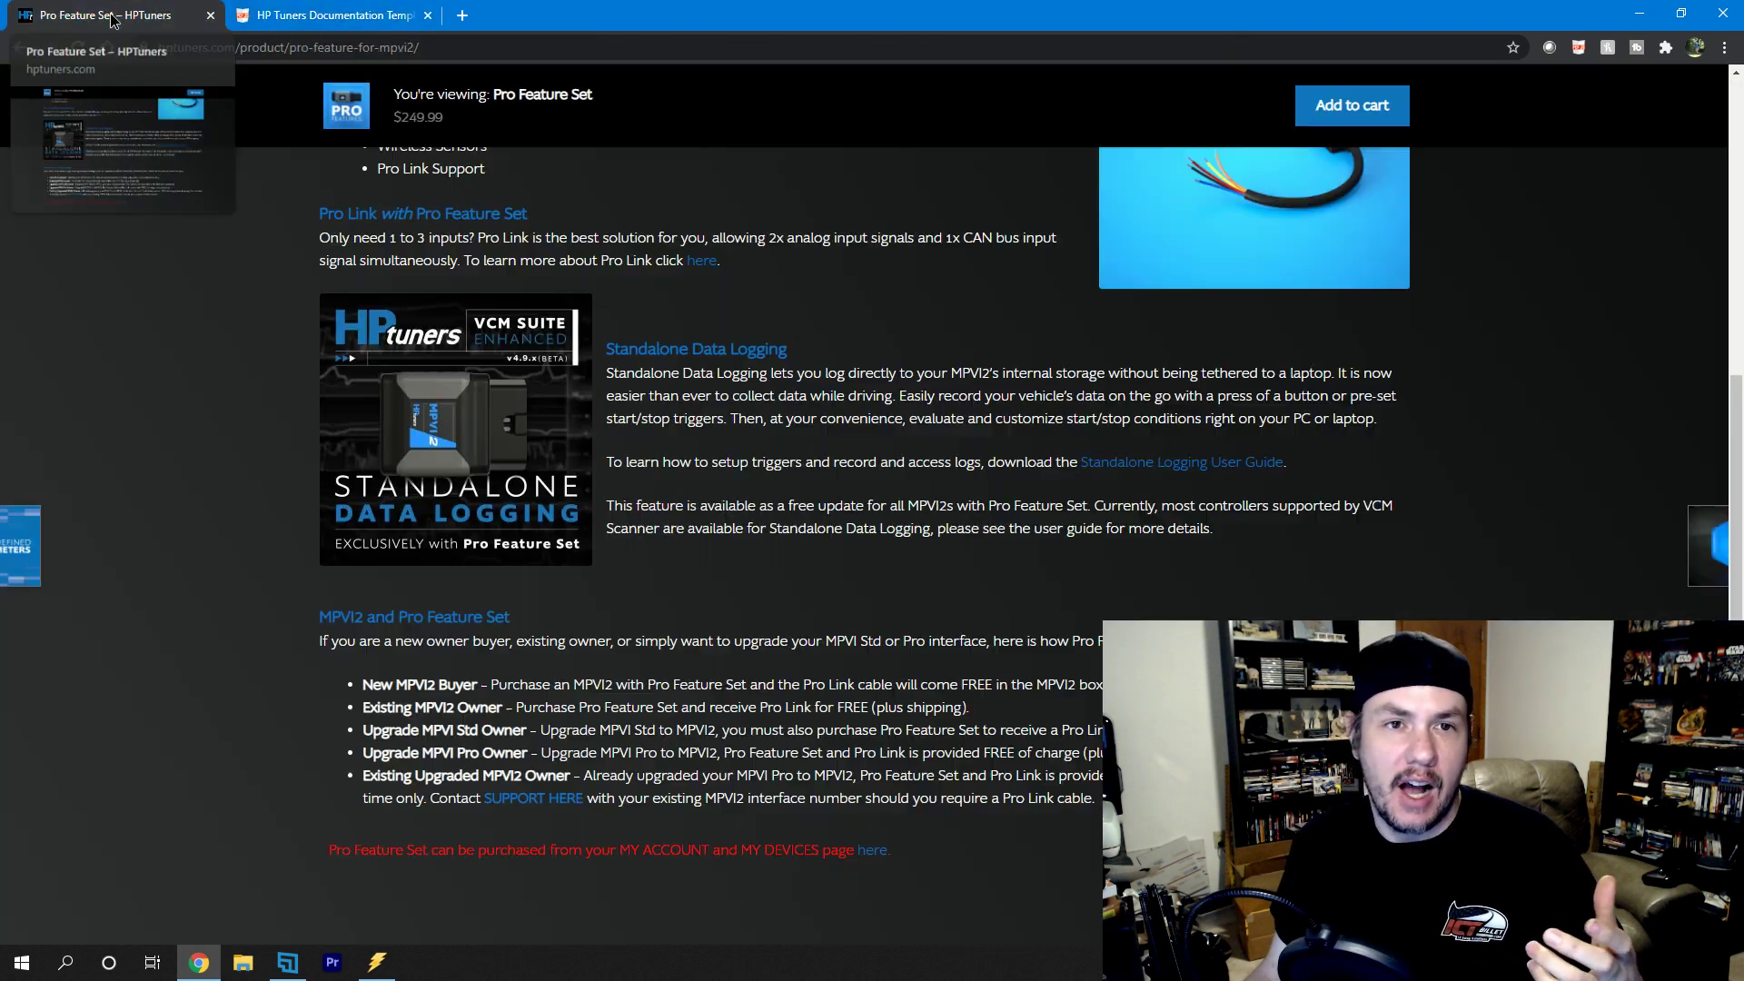
scroll(677, 266, "up", 10)
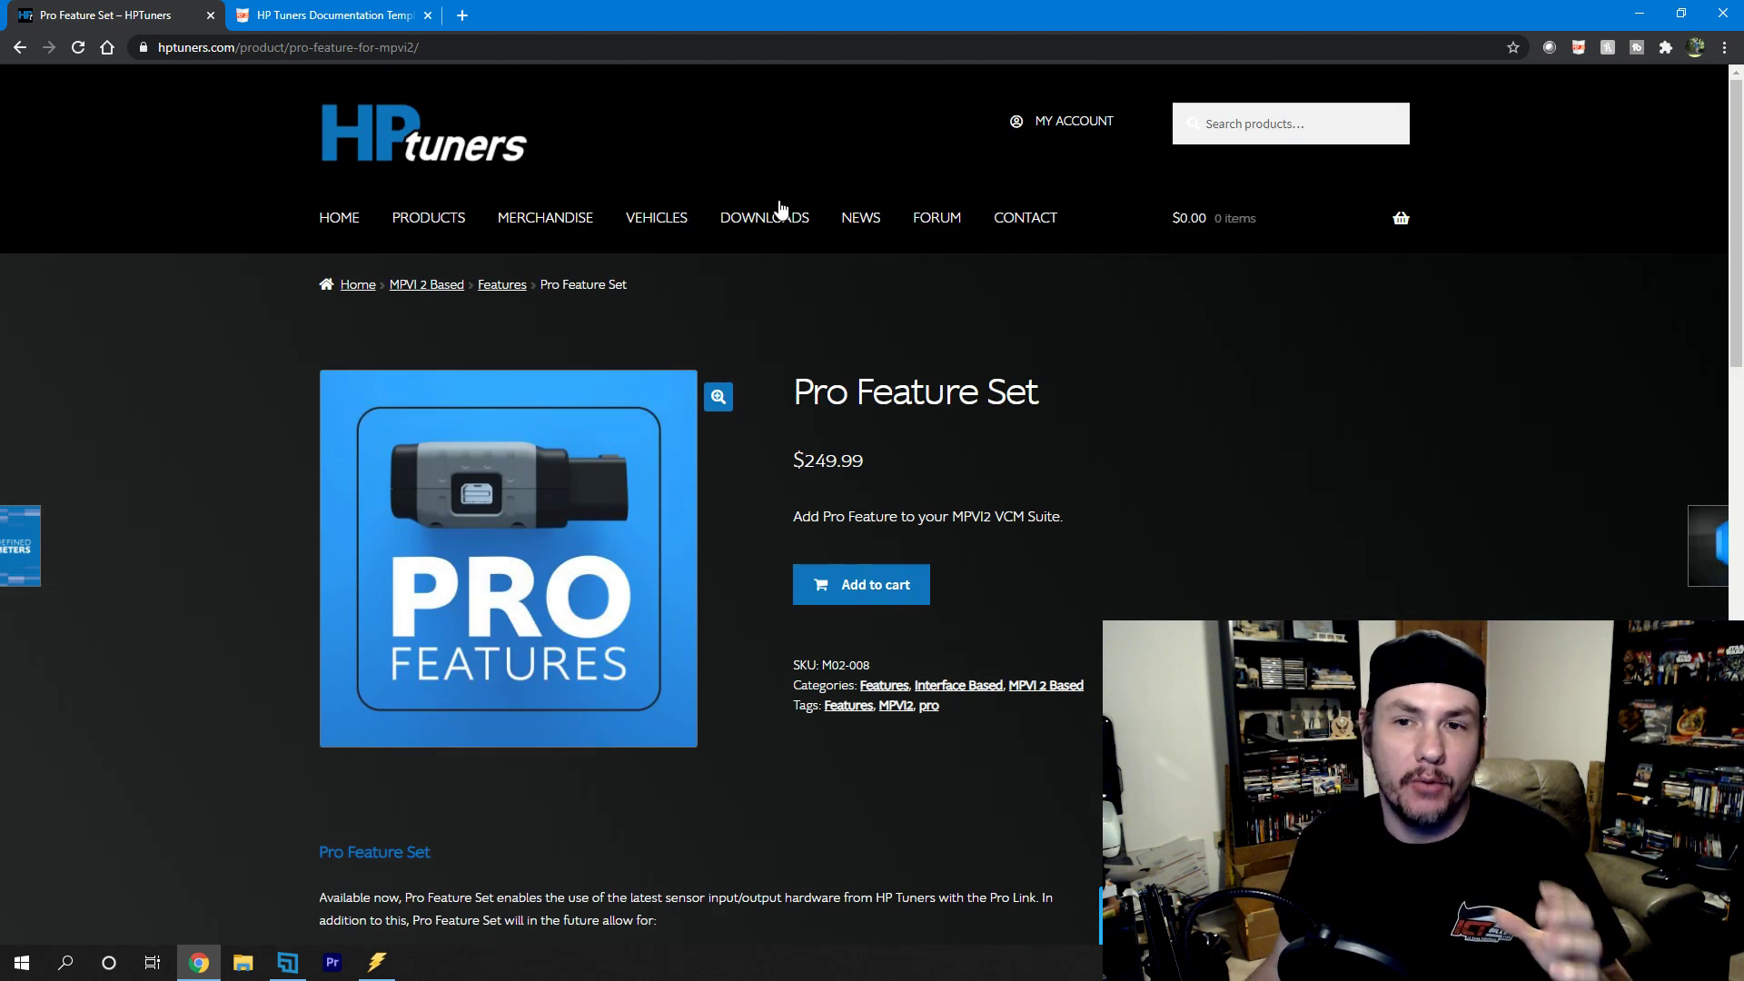
- Open the Downloads page showing VCM Suite stable/beta and MPVI2/MPVI driver downloads
left_click(773, 217)
scroll(967, 441, "down", 3)
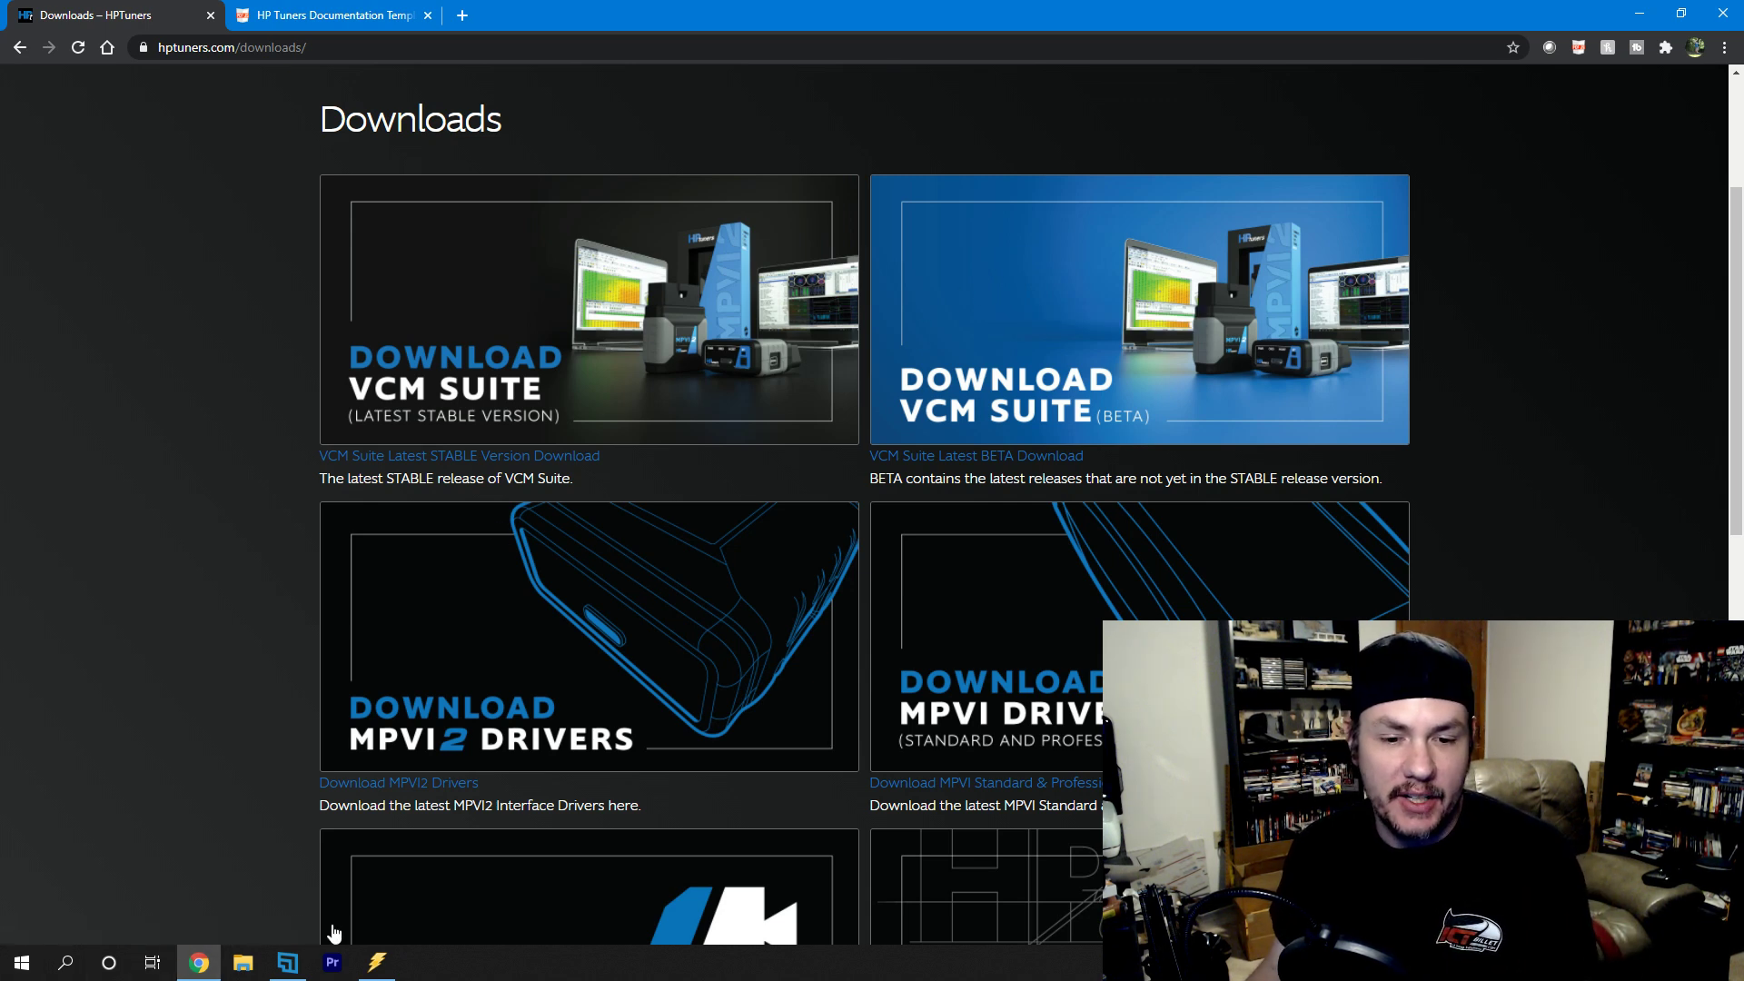
- In VCM Scanner, run Help > Resync Interface for the MPVI2 until Resync Completed
left_click(376, 962)
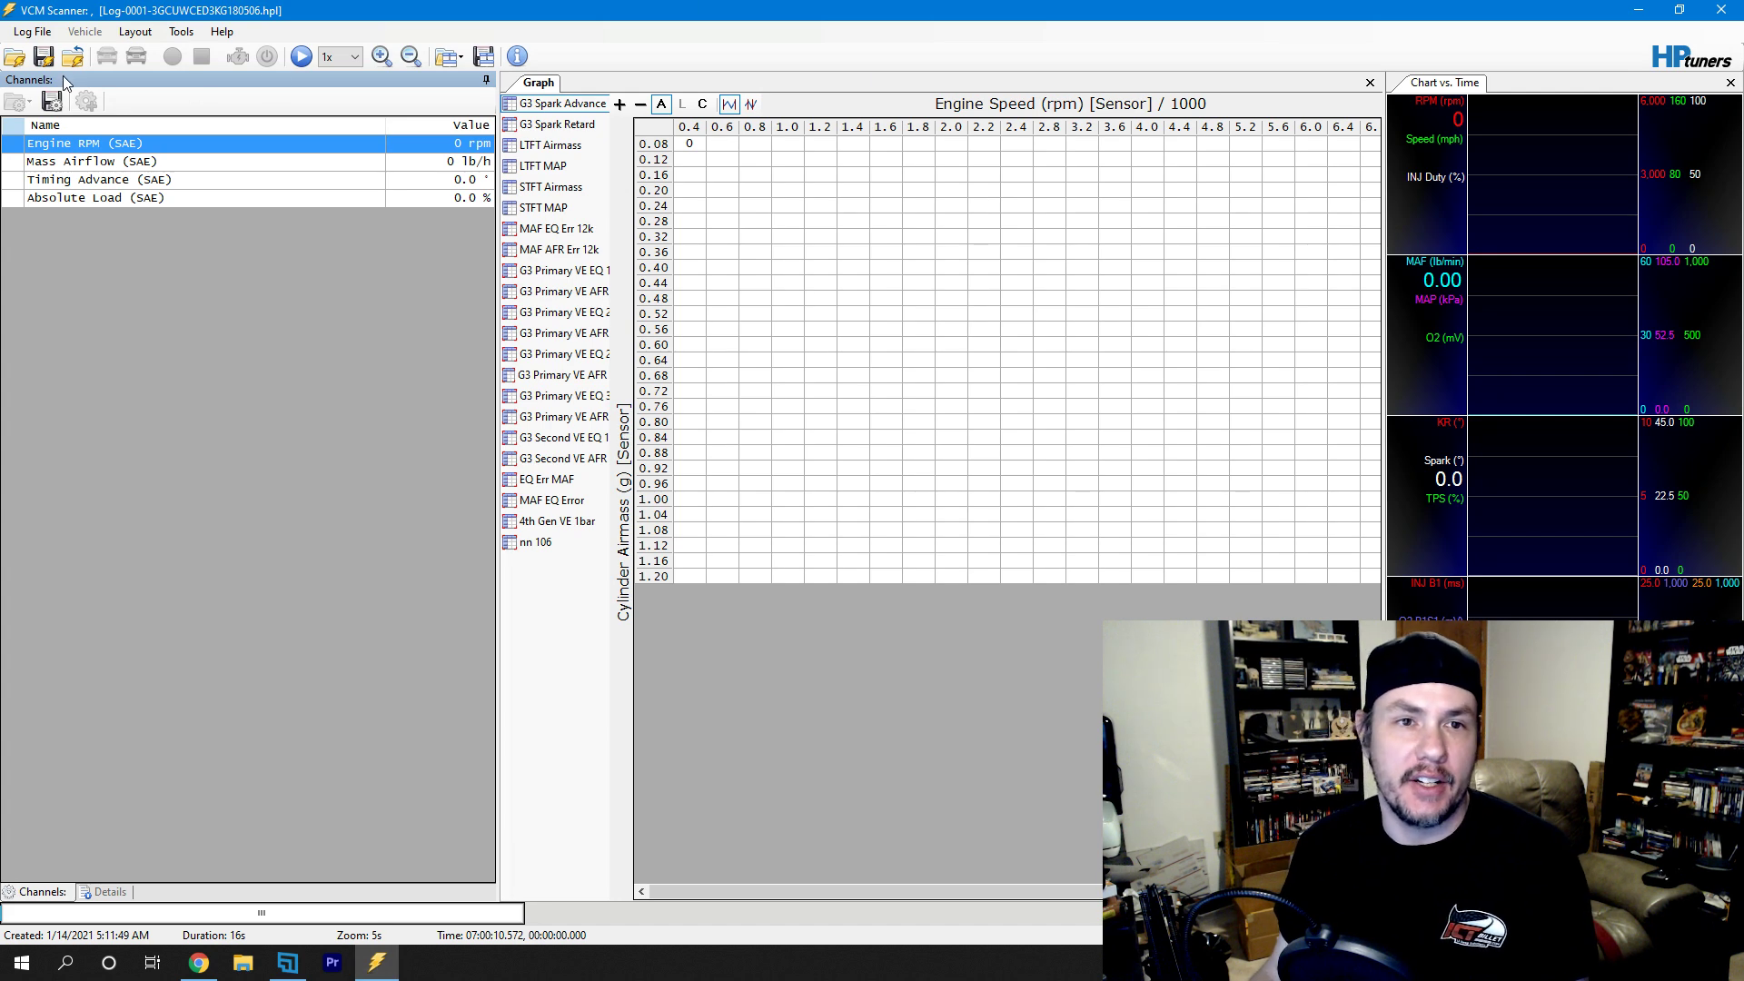
left_click(225, 34)
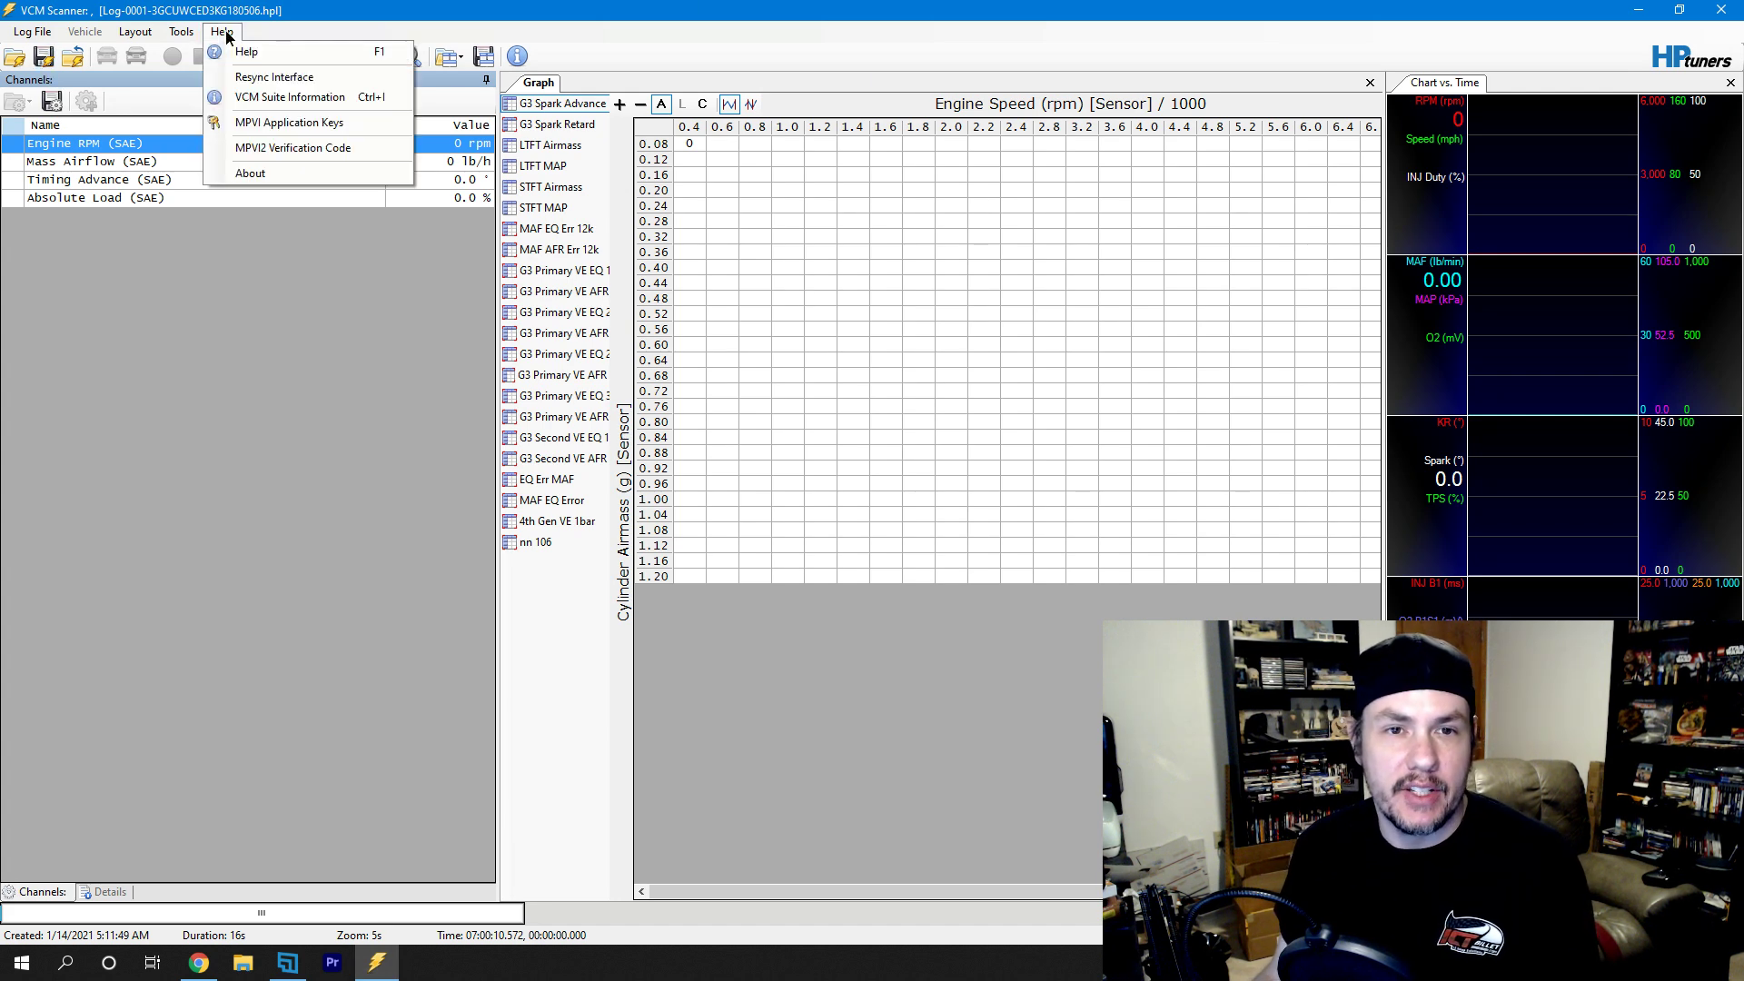
left_click(282, 77)
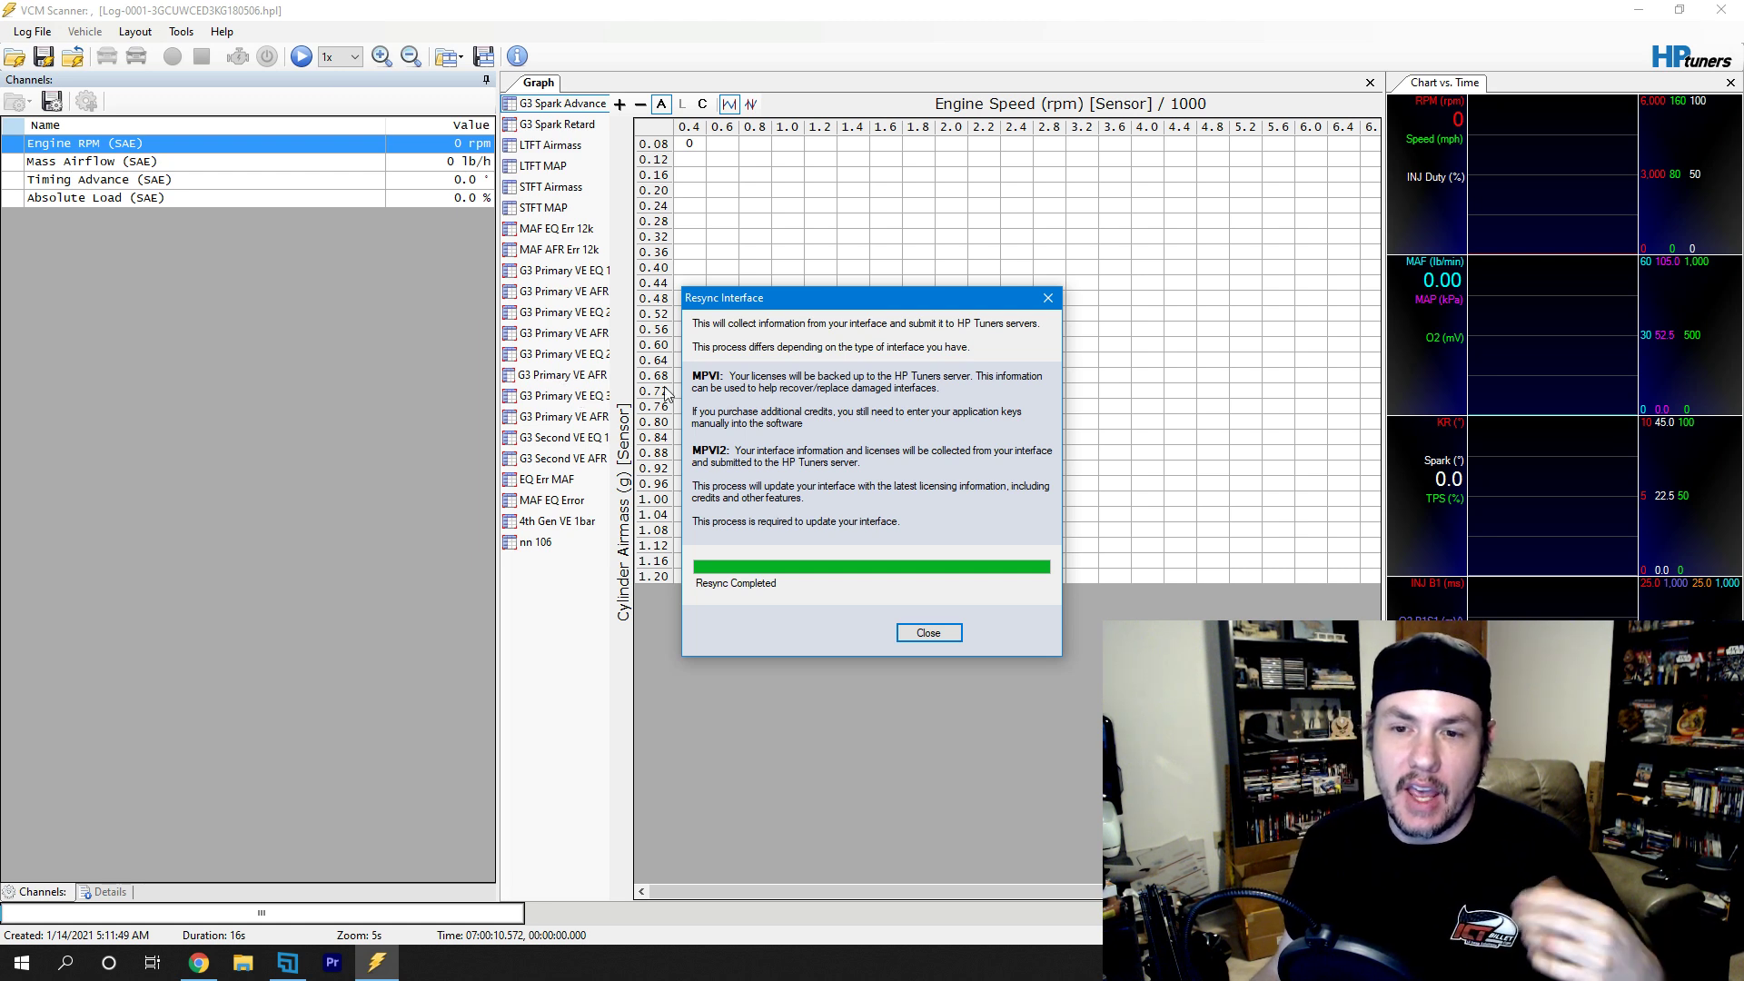
- Gather VCM Suite Information, confirming the Pro Feature Set license and firmware 3.1.4
left_click(928, 636)
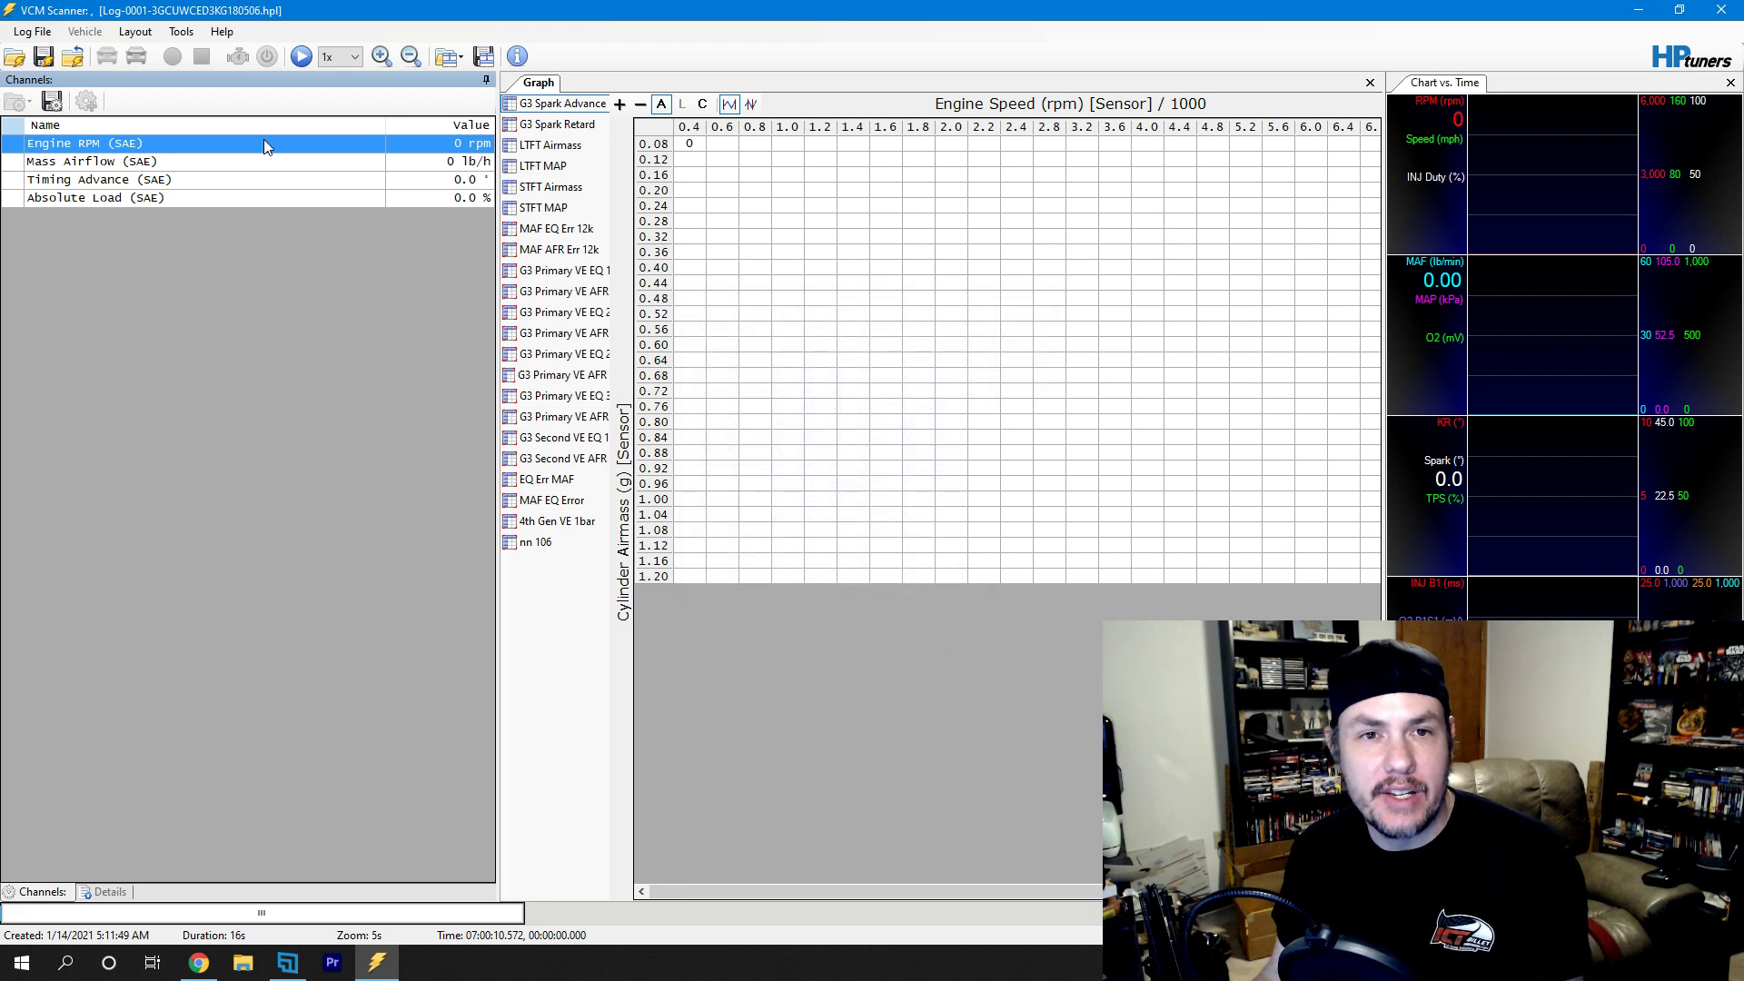
left_click(221, 36)
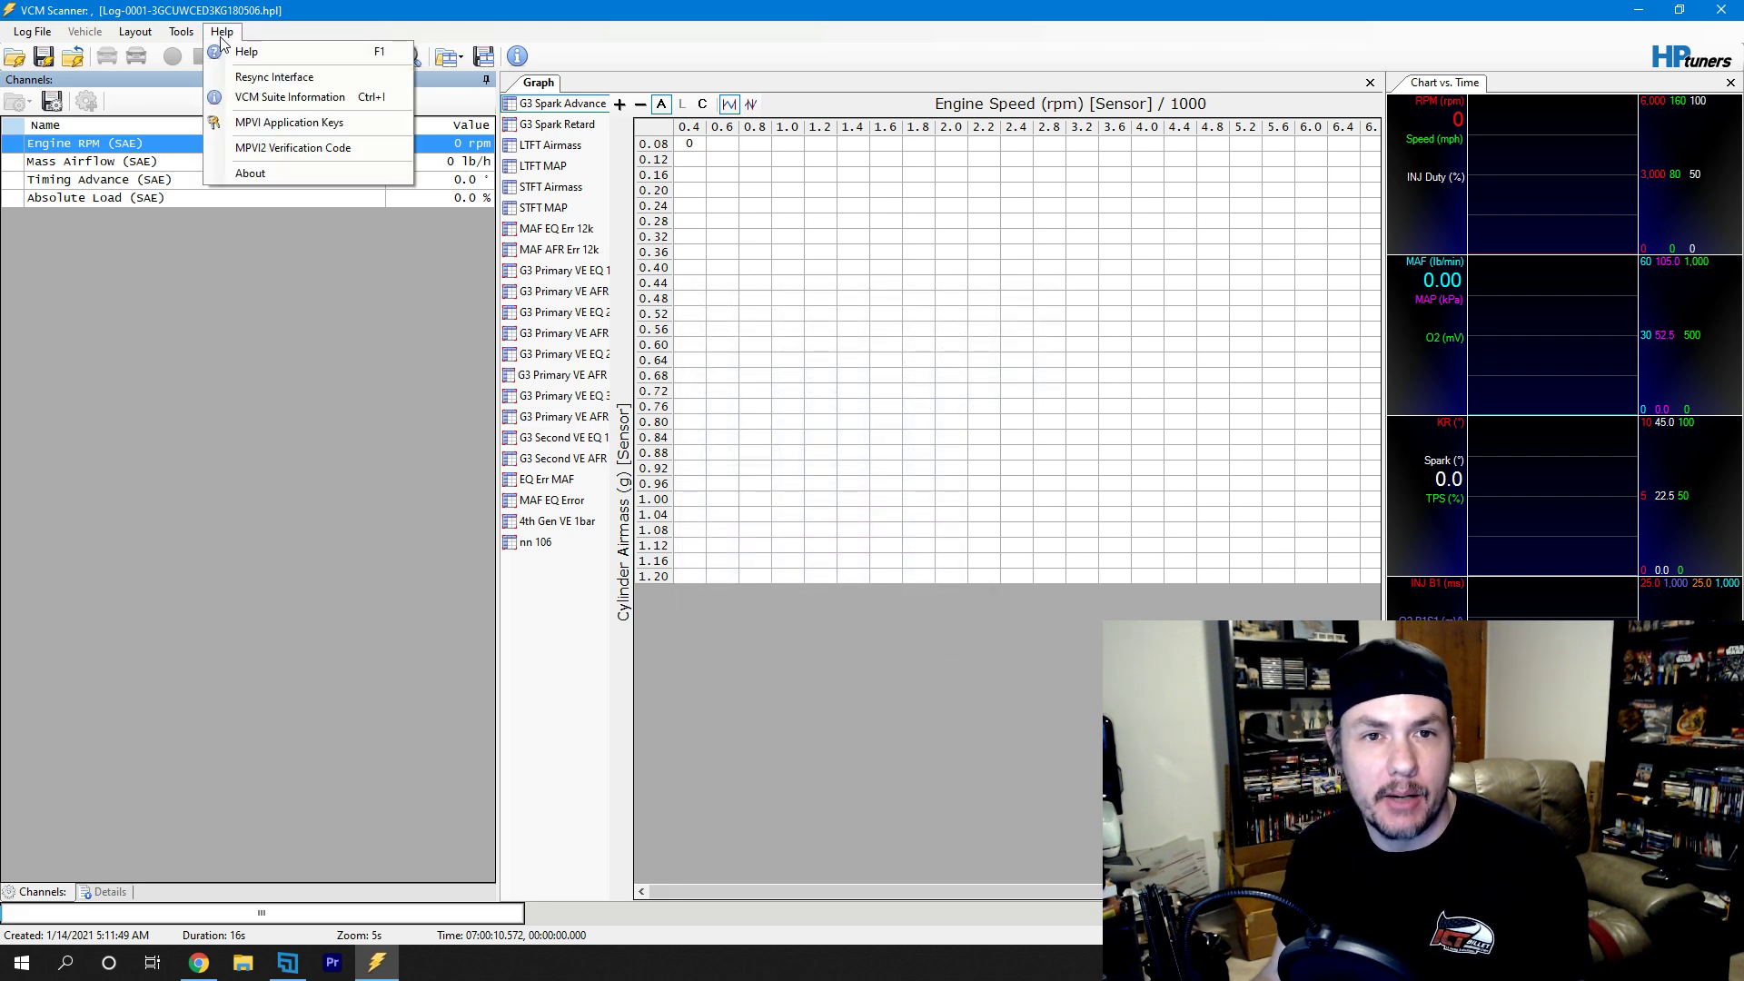
left_click(259, 98)
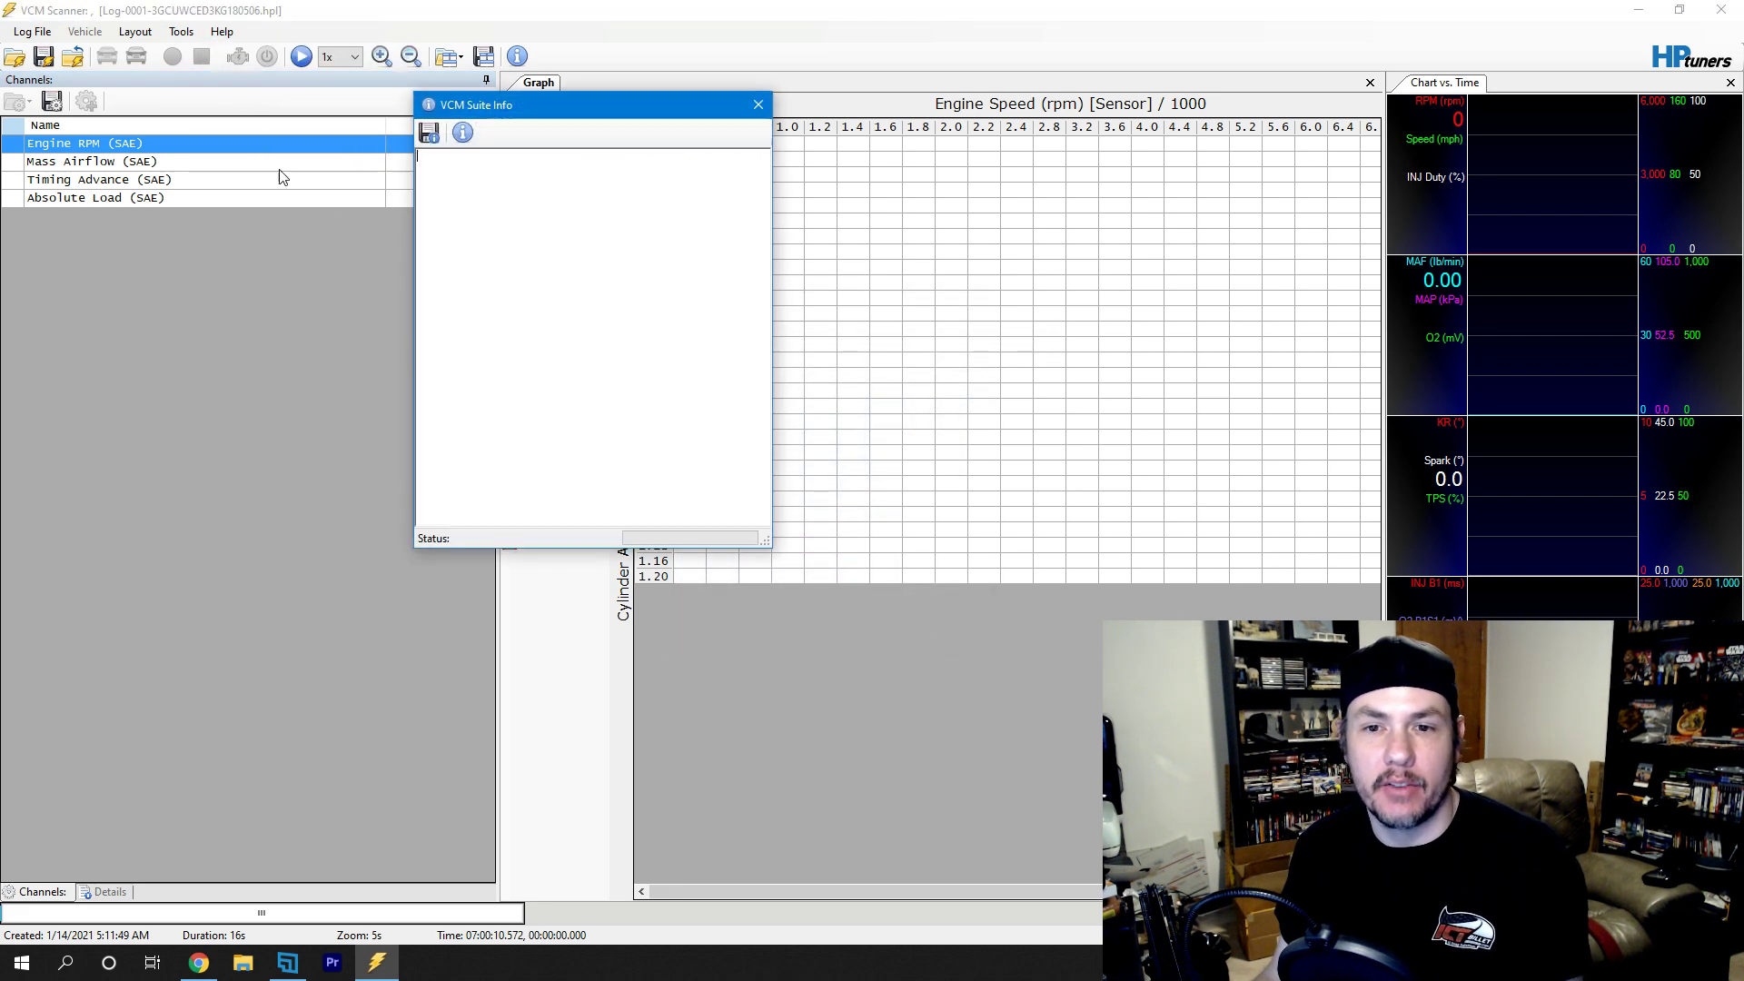
left_click(462, 133)
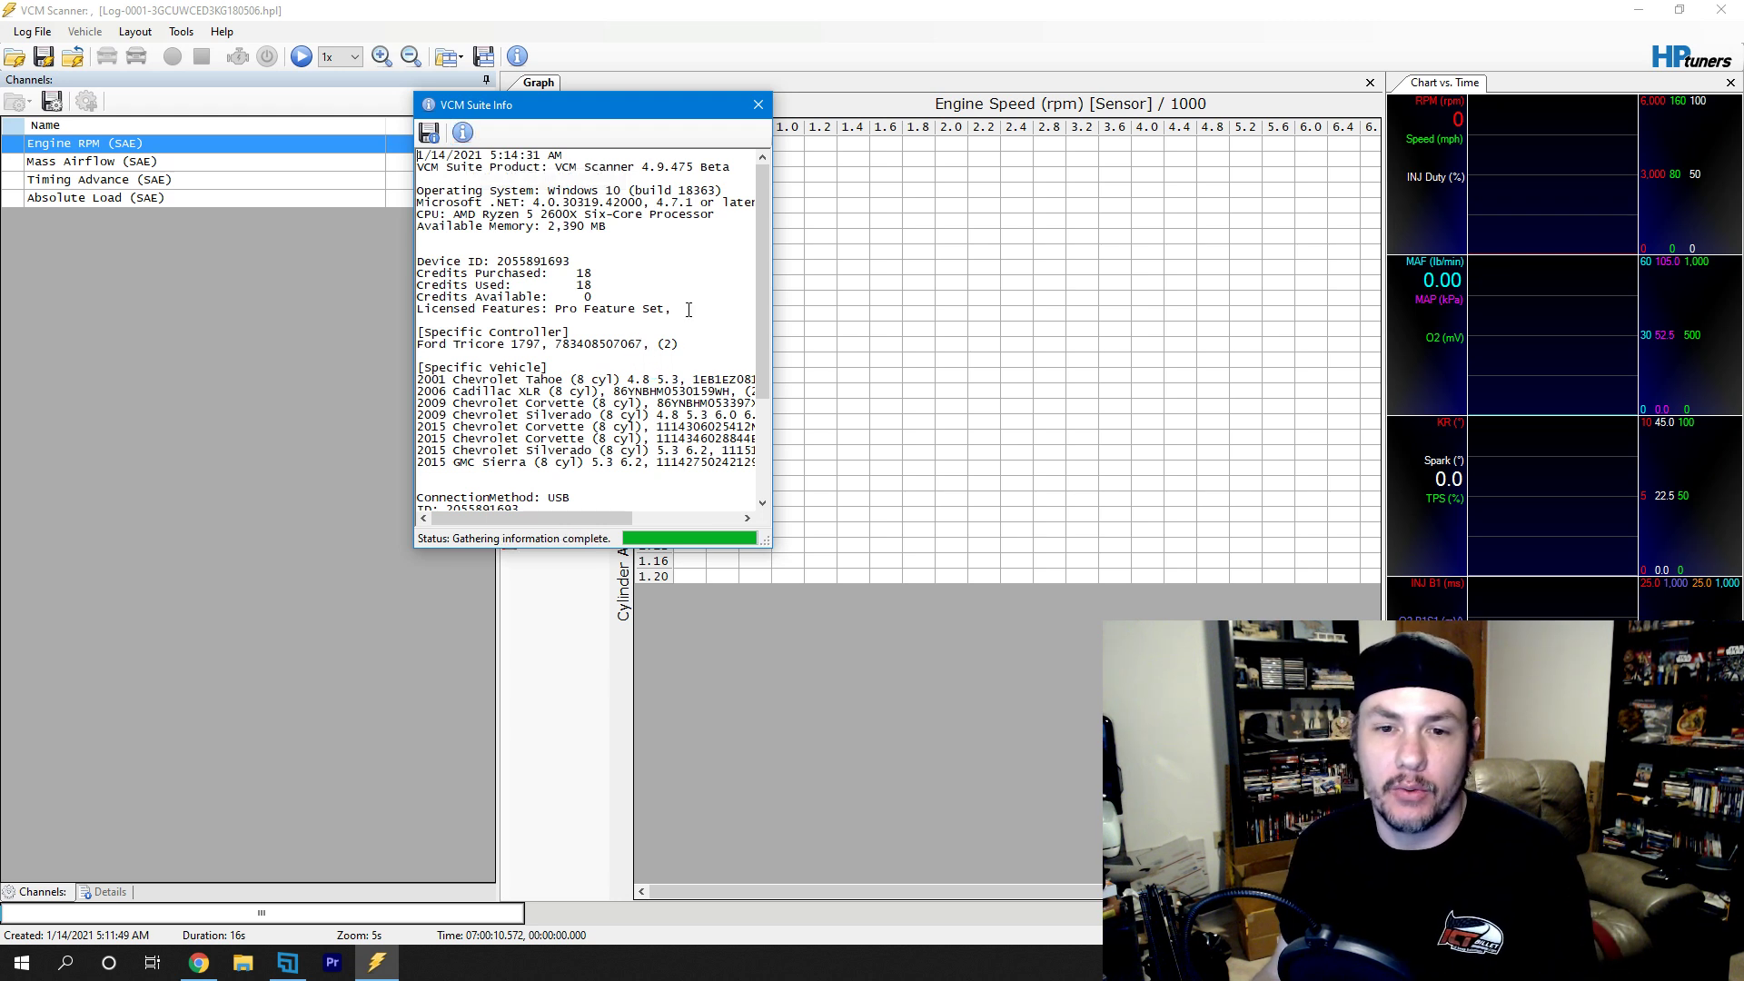
scroll(691, 312, "down", 2)
scroll(676, 327, "down", 2)
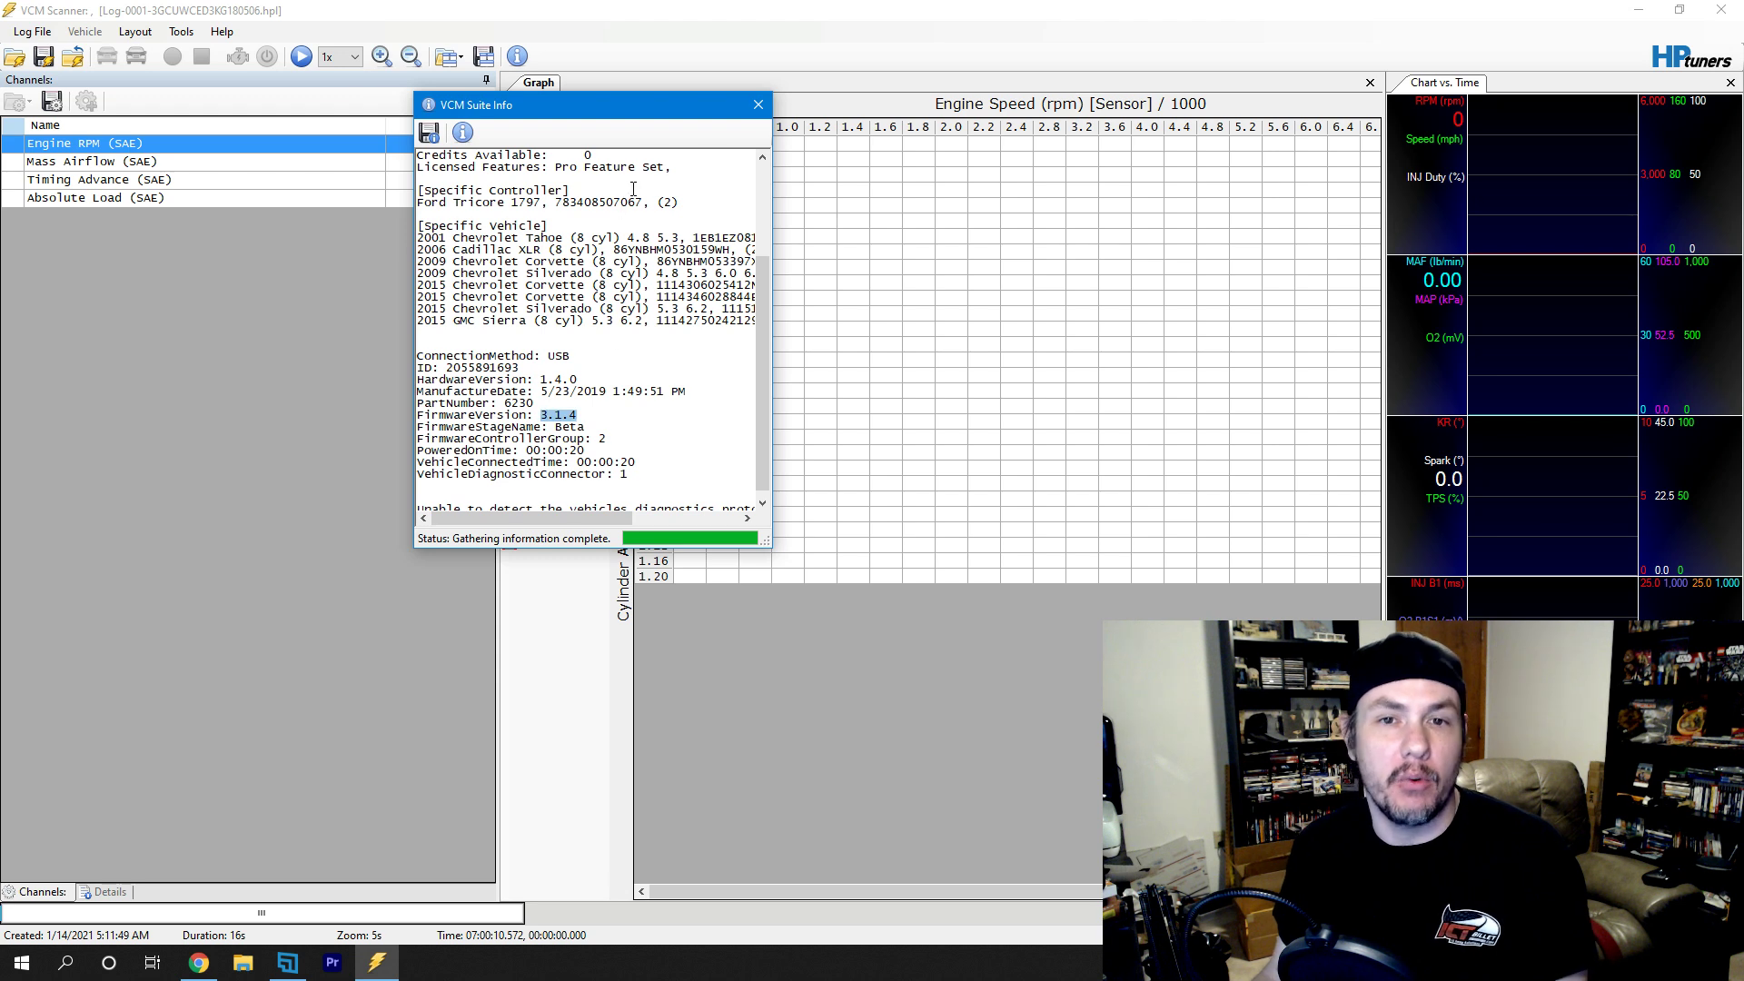
- Close the log and reconnect to the 2006 Cadillac XLR V after dismissing a Connection Error
left_click(755, 106)
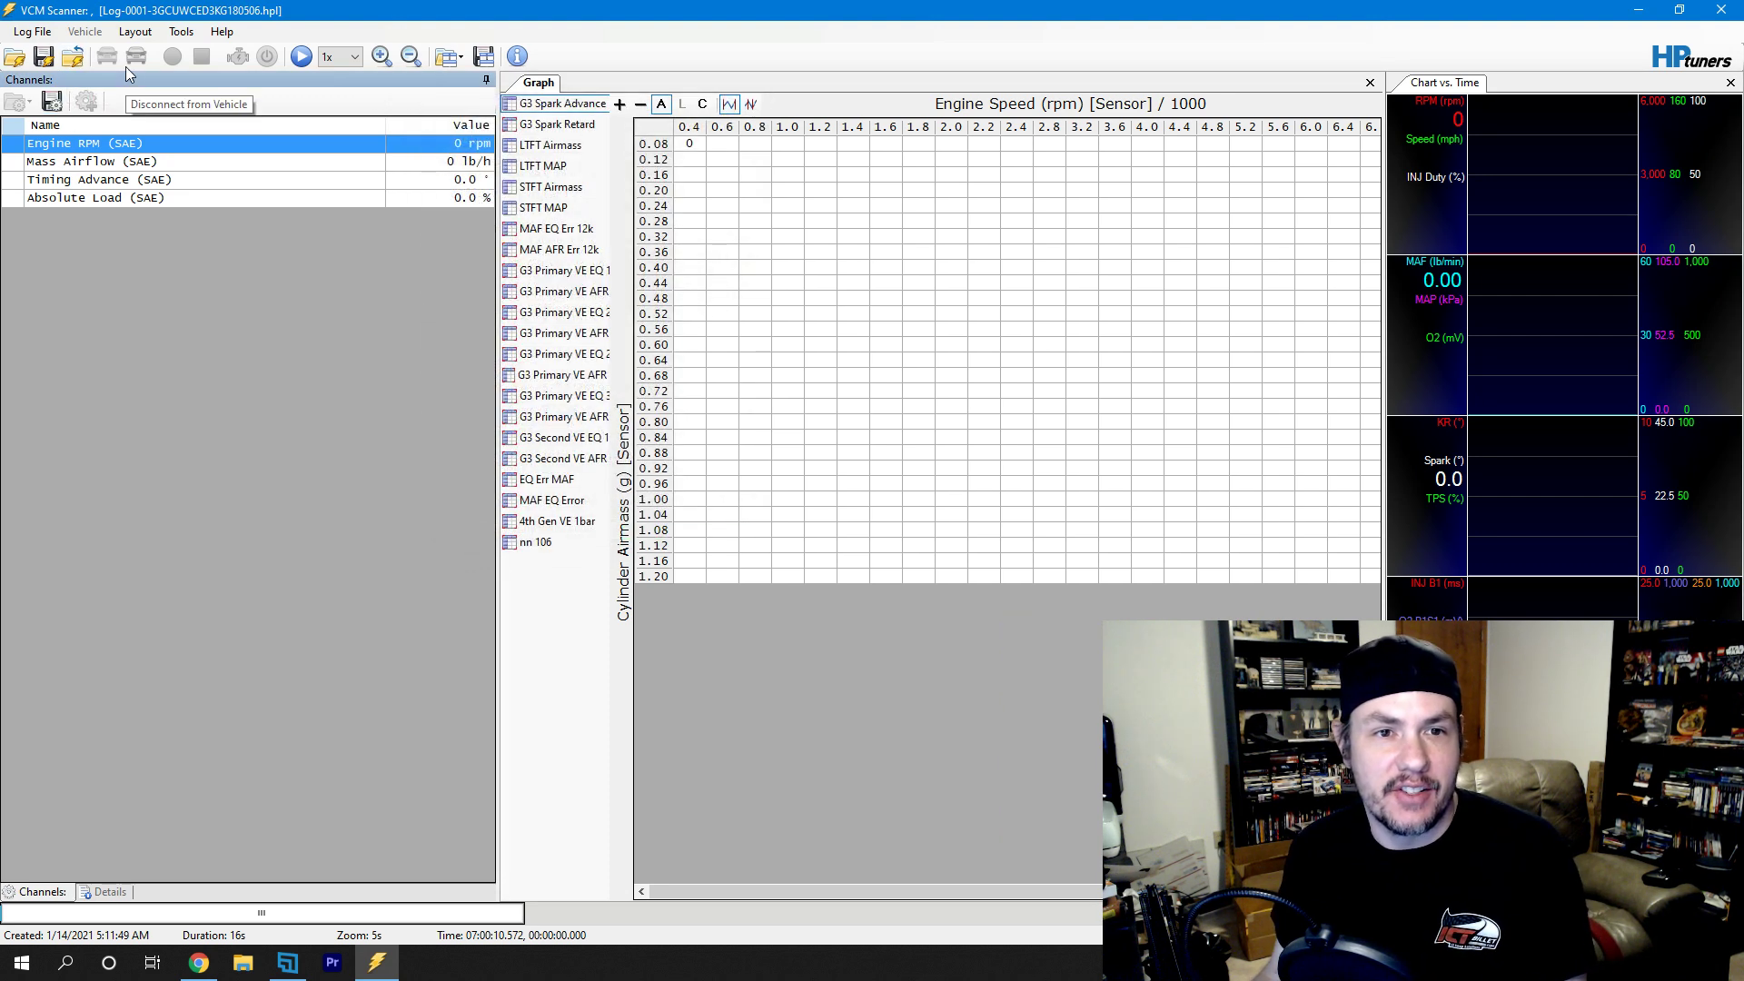
left_click(71, 57)
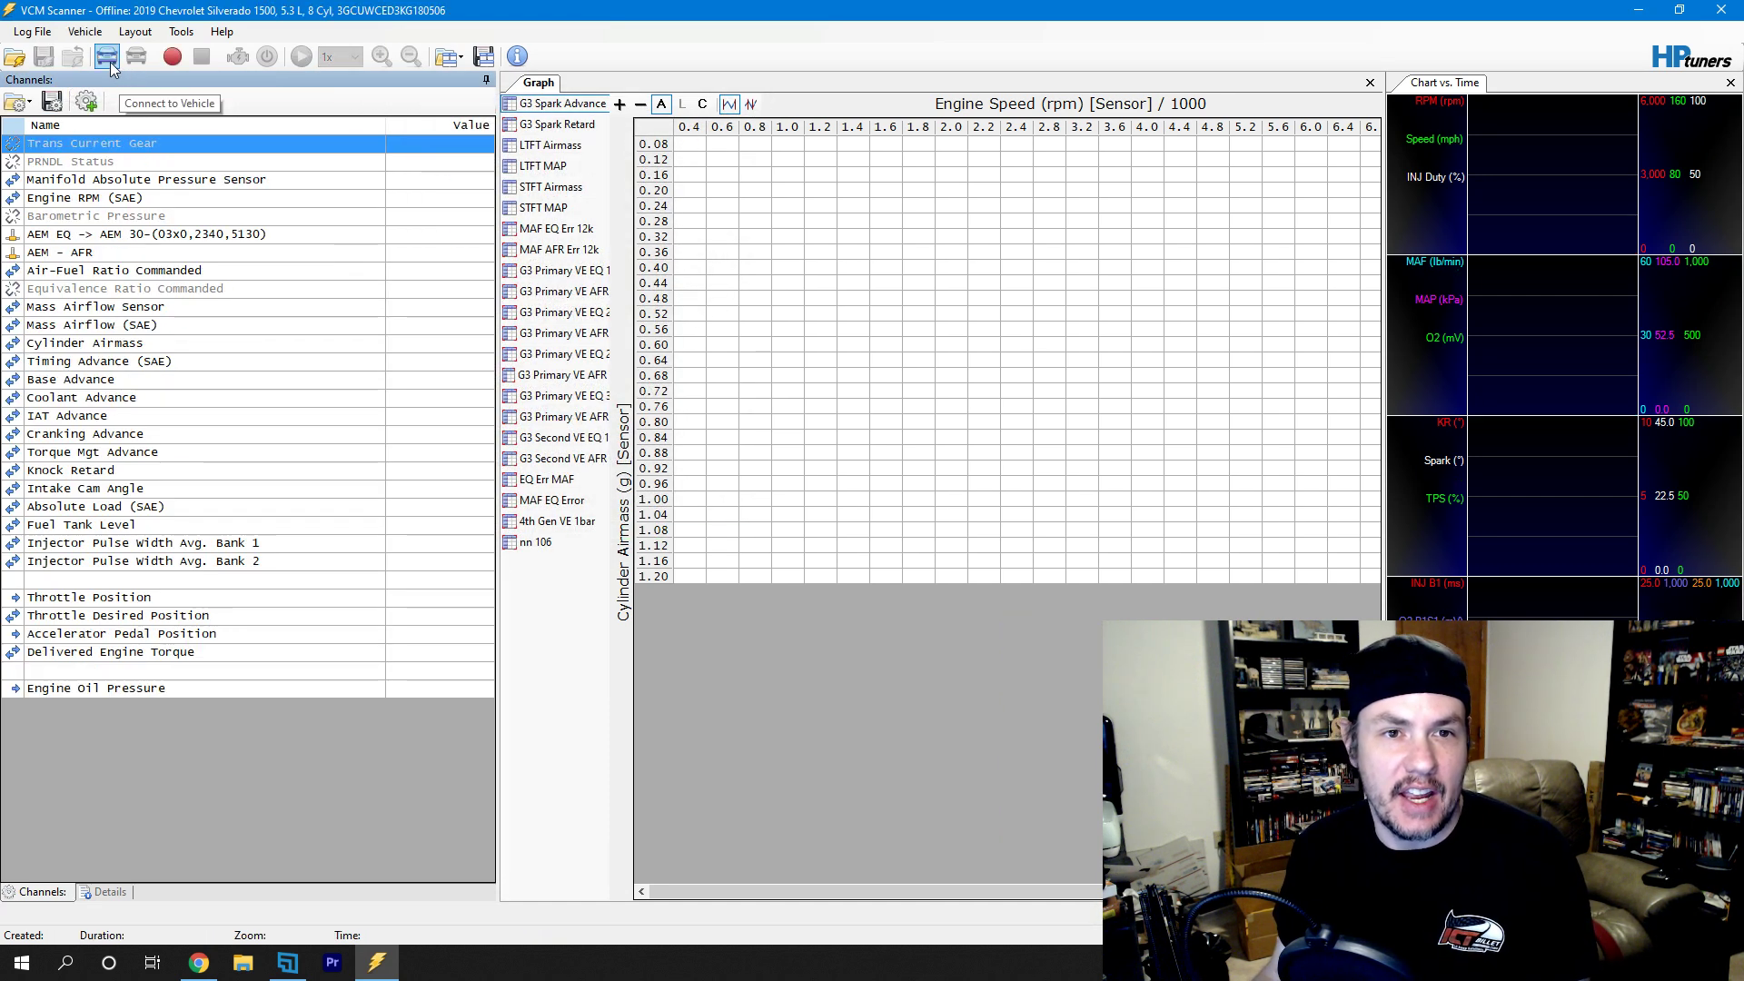
left_click(111, 62)
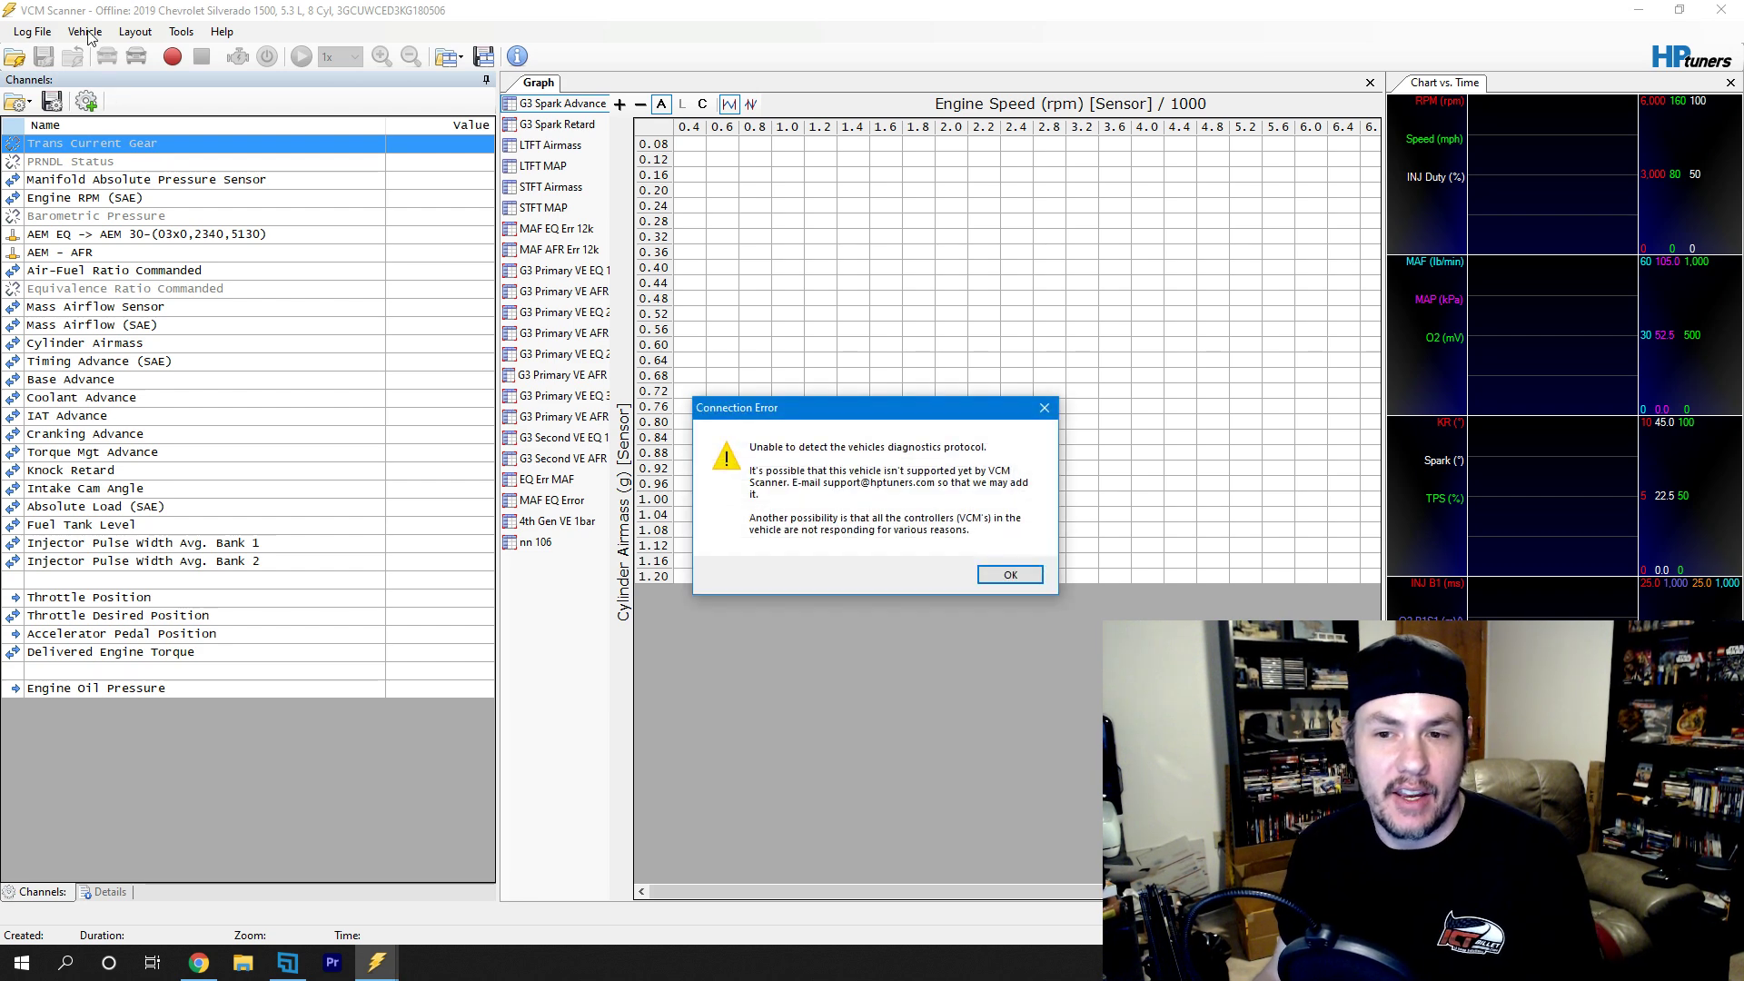
left_click(1010, 575)
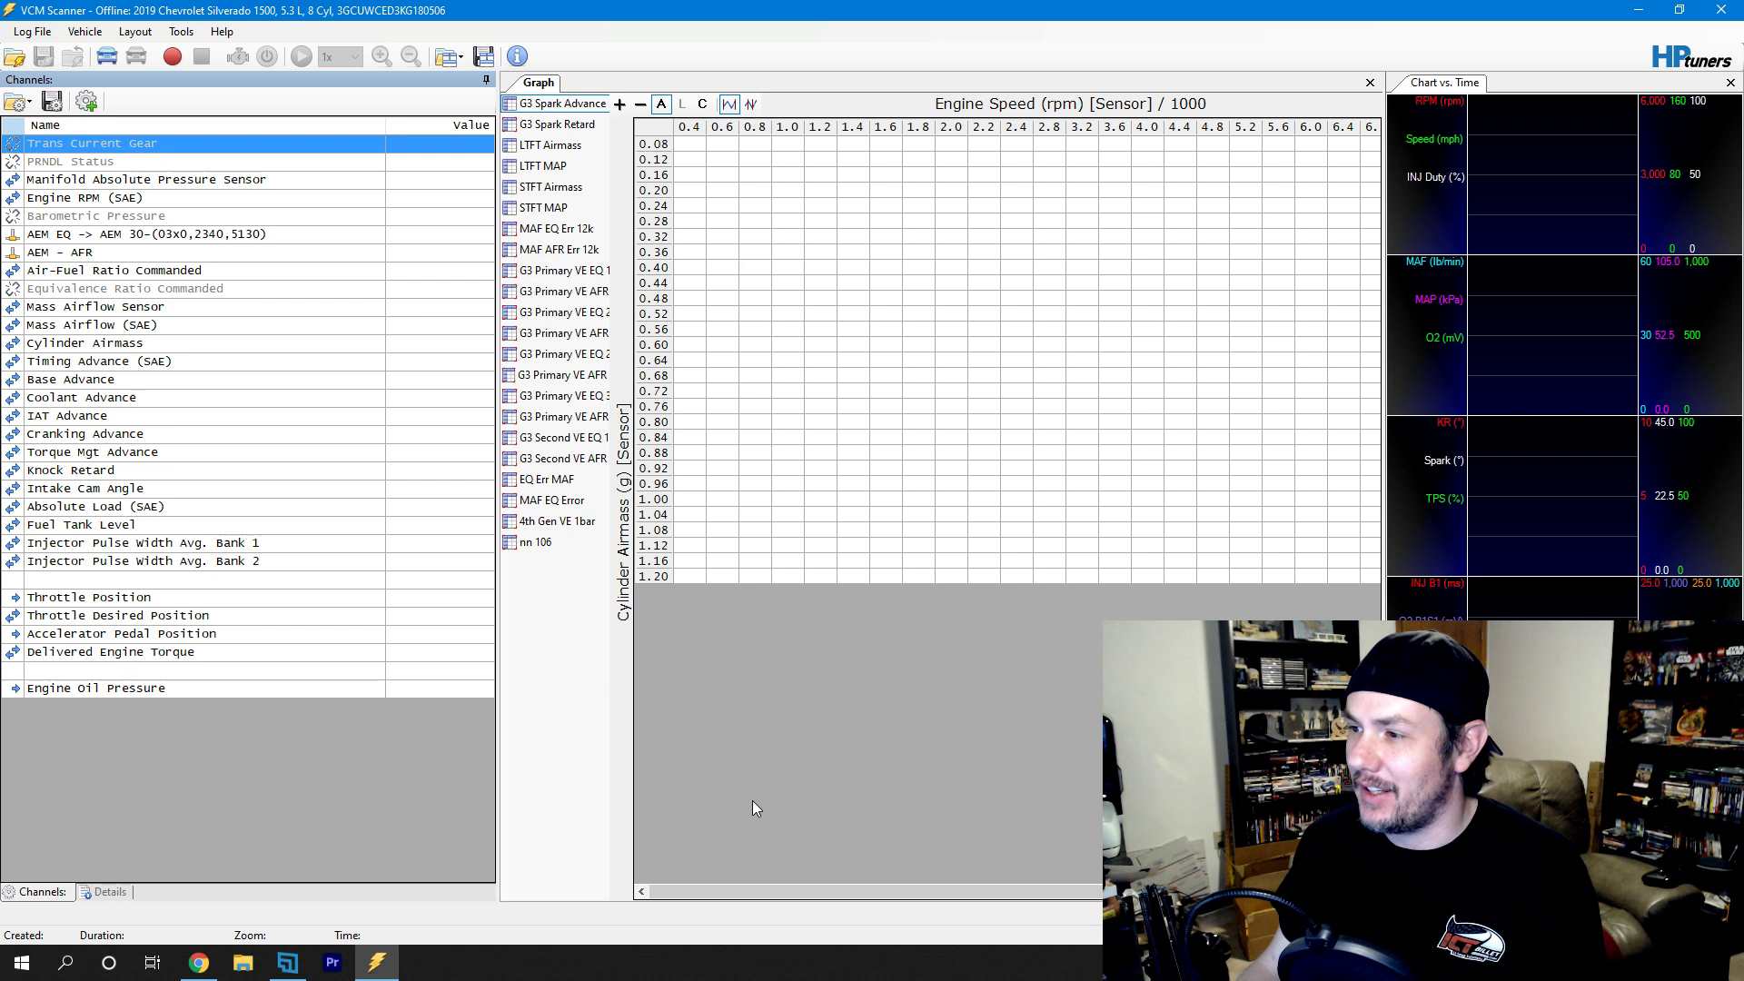
left_click(106, 56)
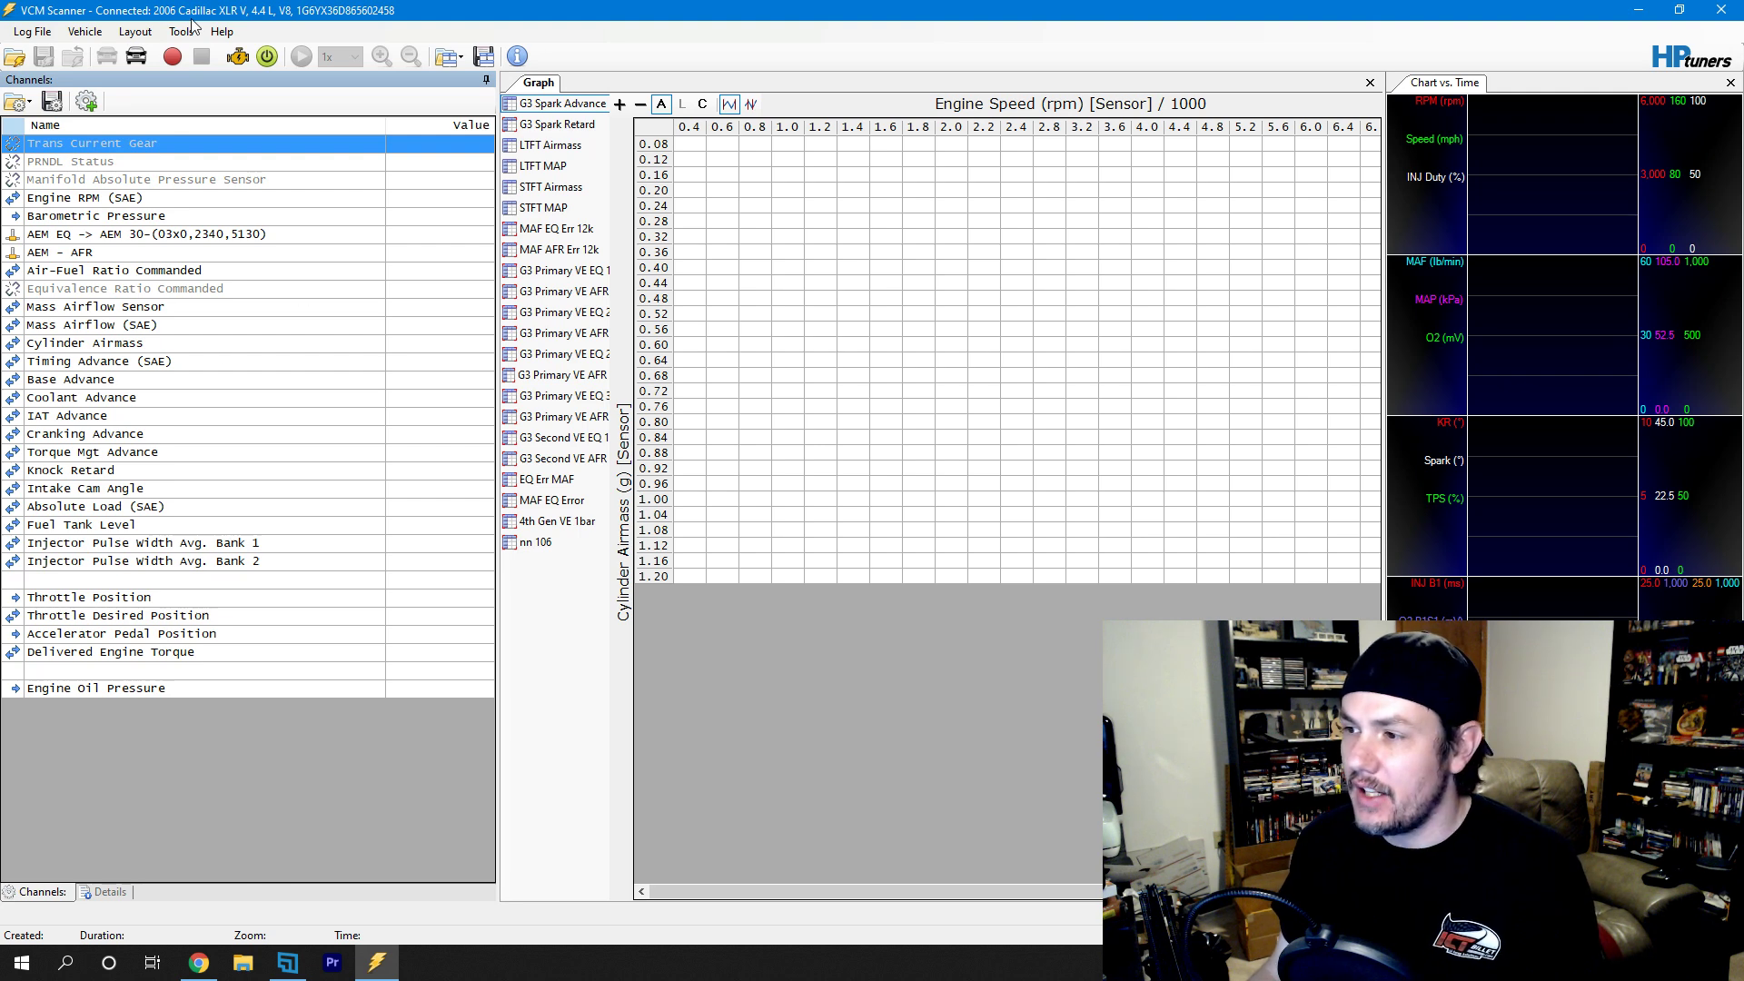
- Repoll the vehicle for supported parameters and select rows in the Channels list
left_click(86, 32)
left_click(170, 136)
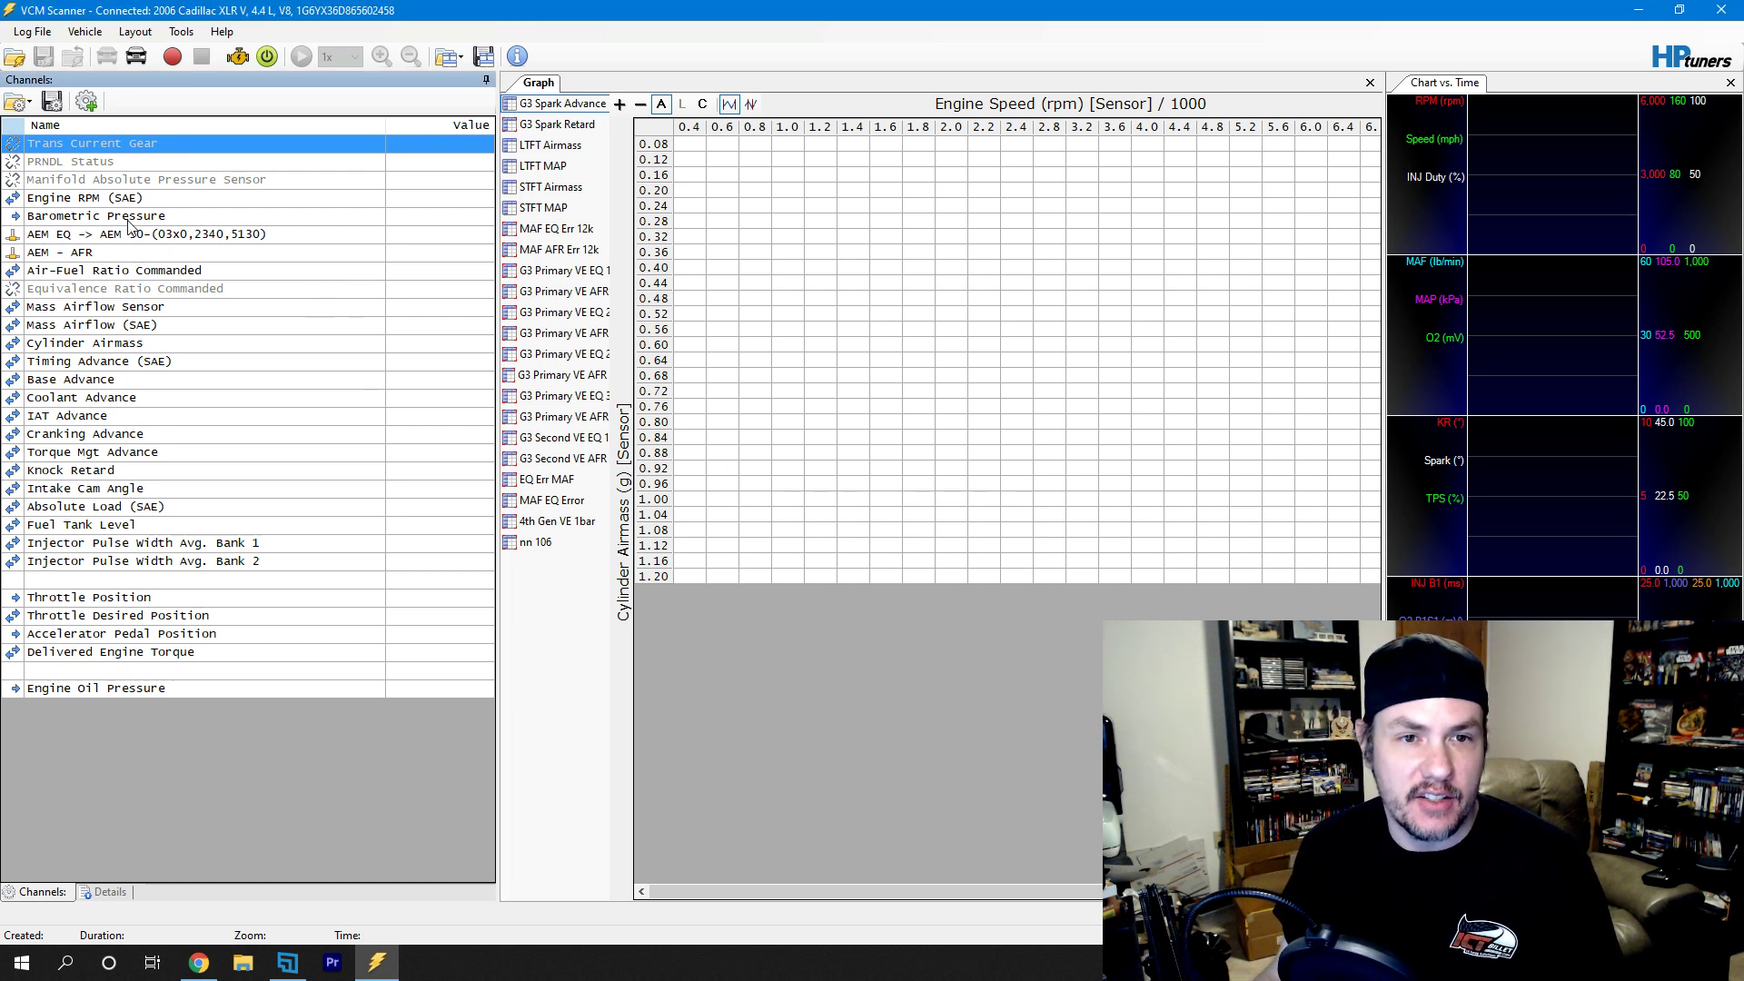
left_click_drag(126, 218, 166, 542)
left_click(171, 543)
left_click_drag(163, 309, 156, 556)
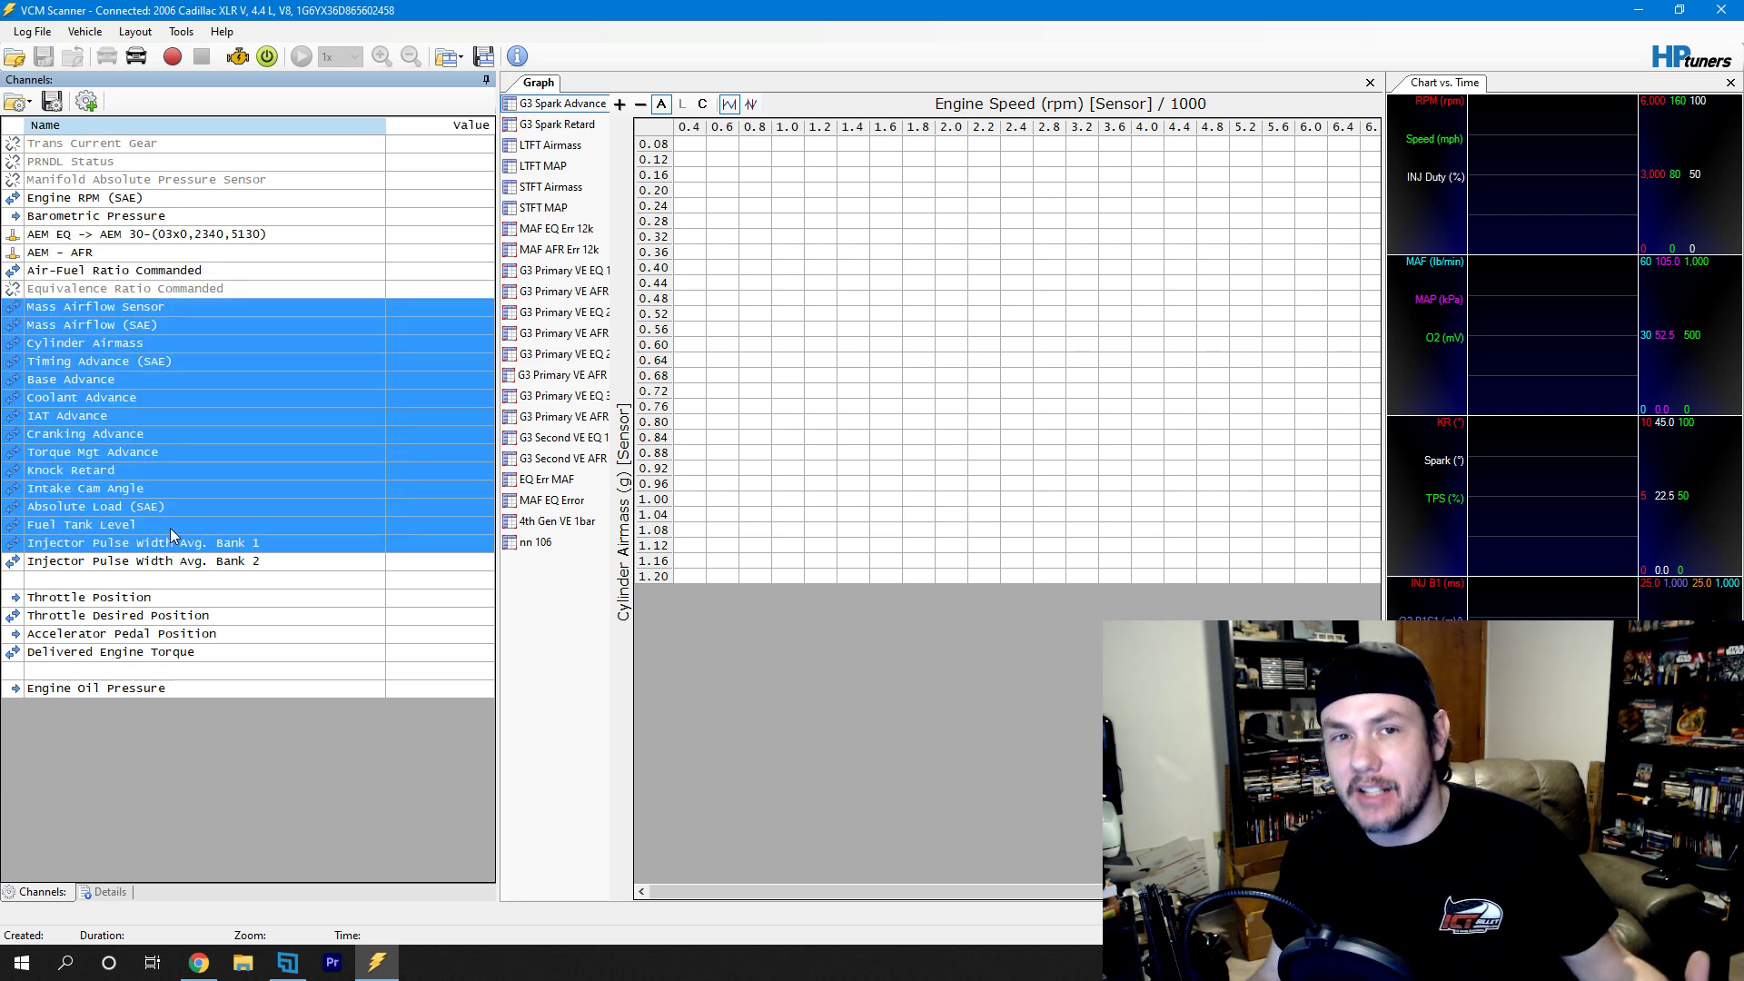
left_click(163, 543)
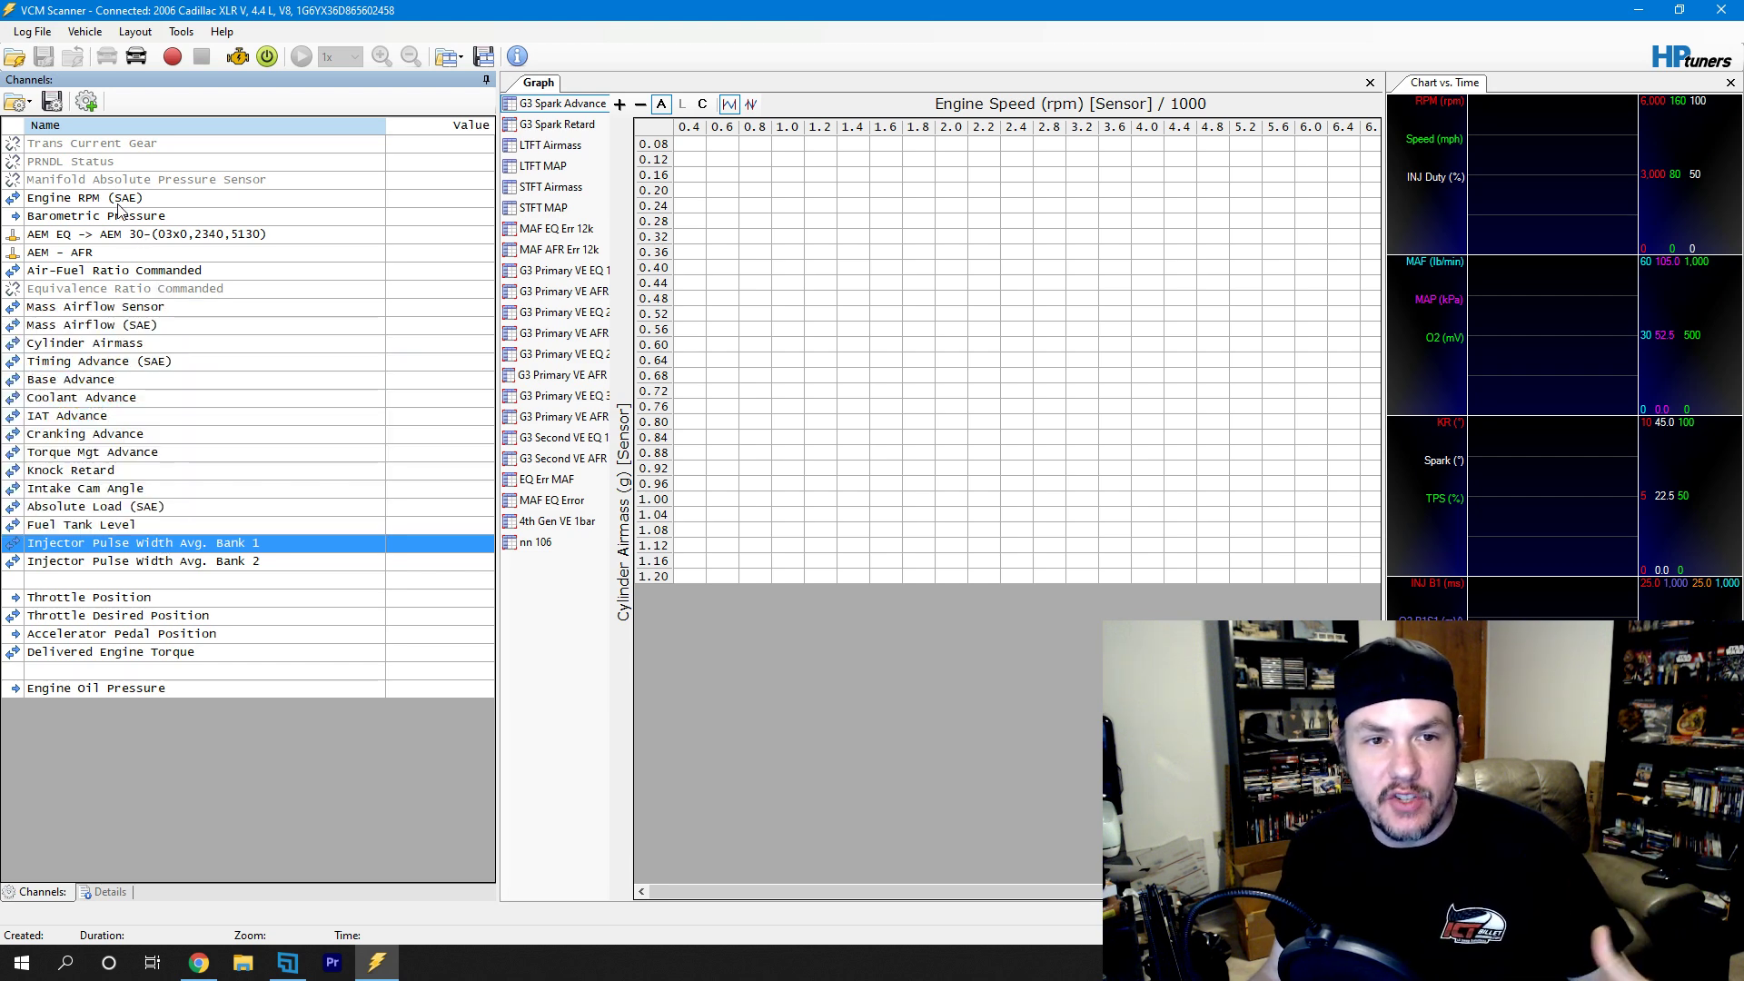
- Erase the MPVI2's default channel config and write the current channels as the new default
left_click(102, 34)
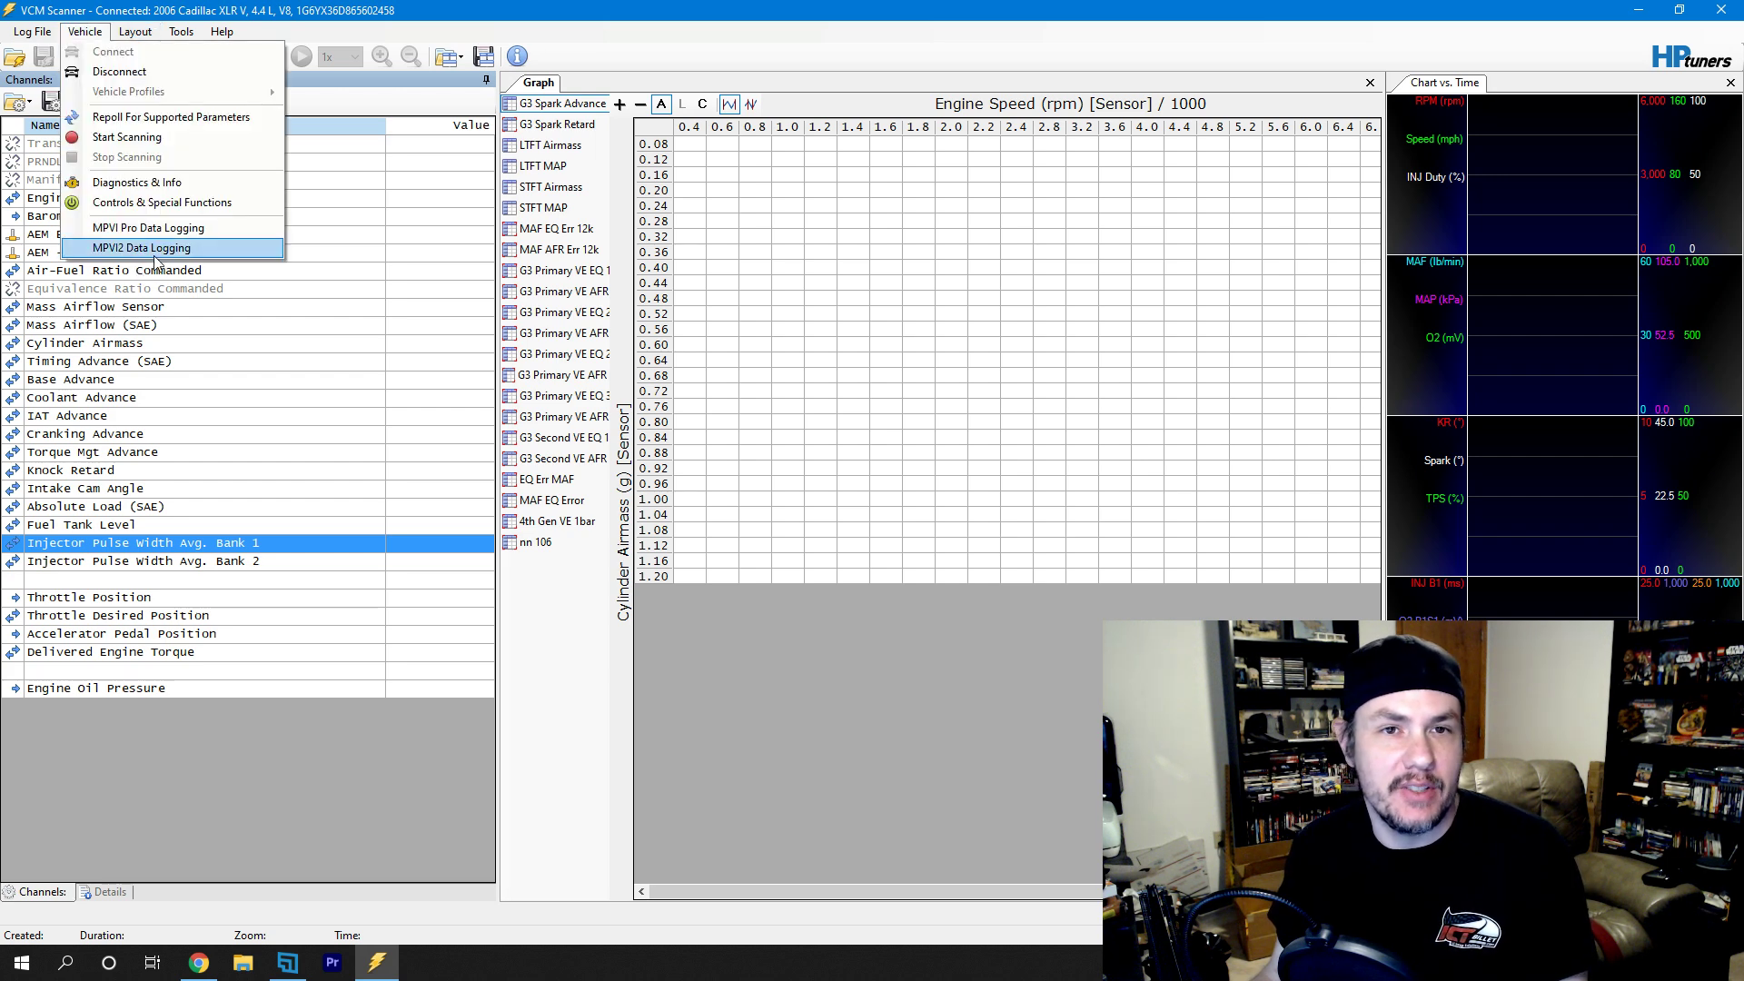
left_click(156, 259)
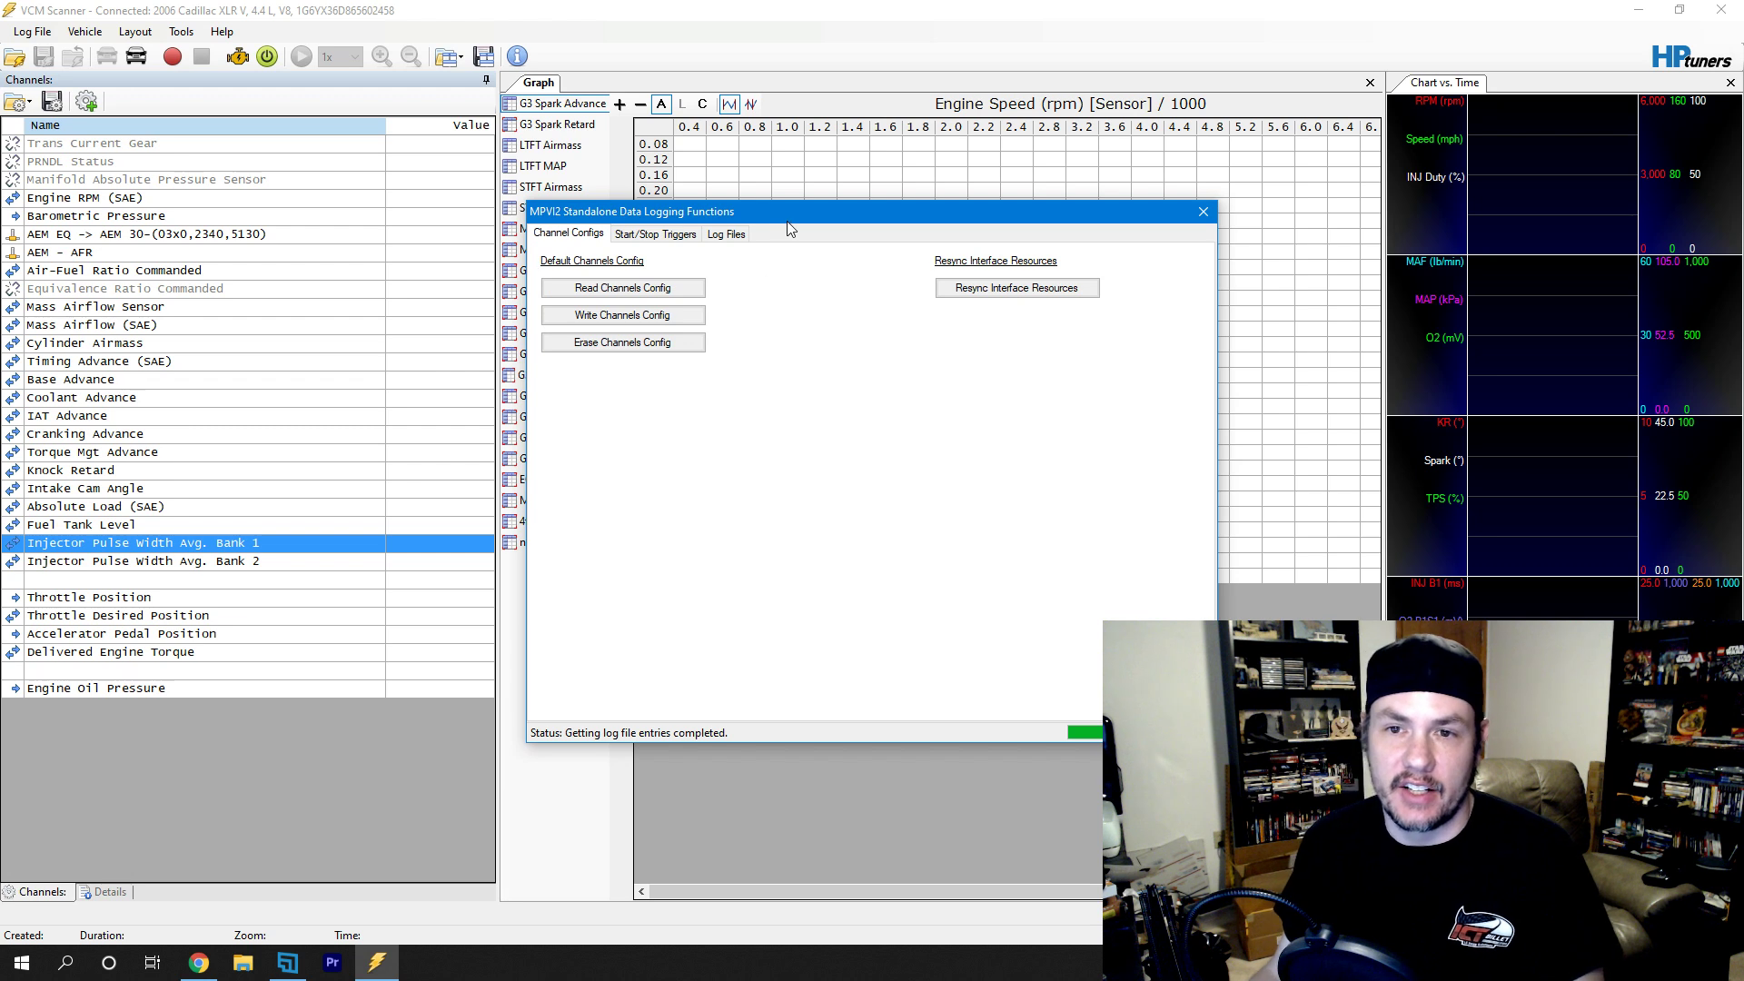
left_click_drag(788, 220, 525, 172)
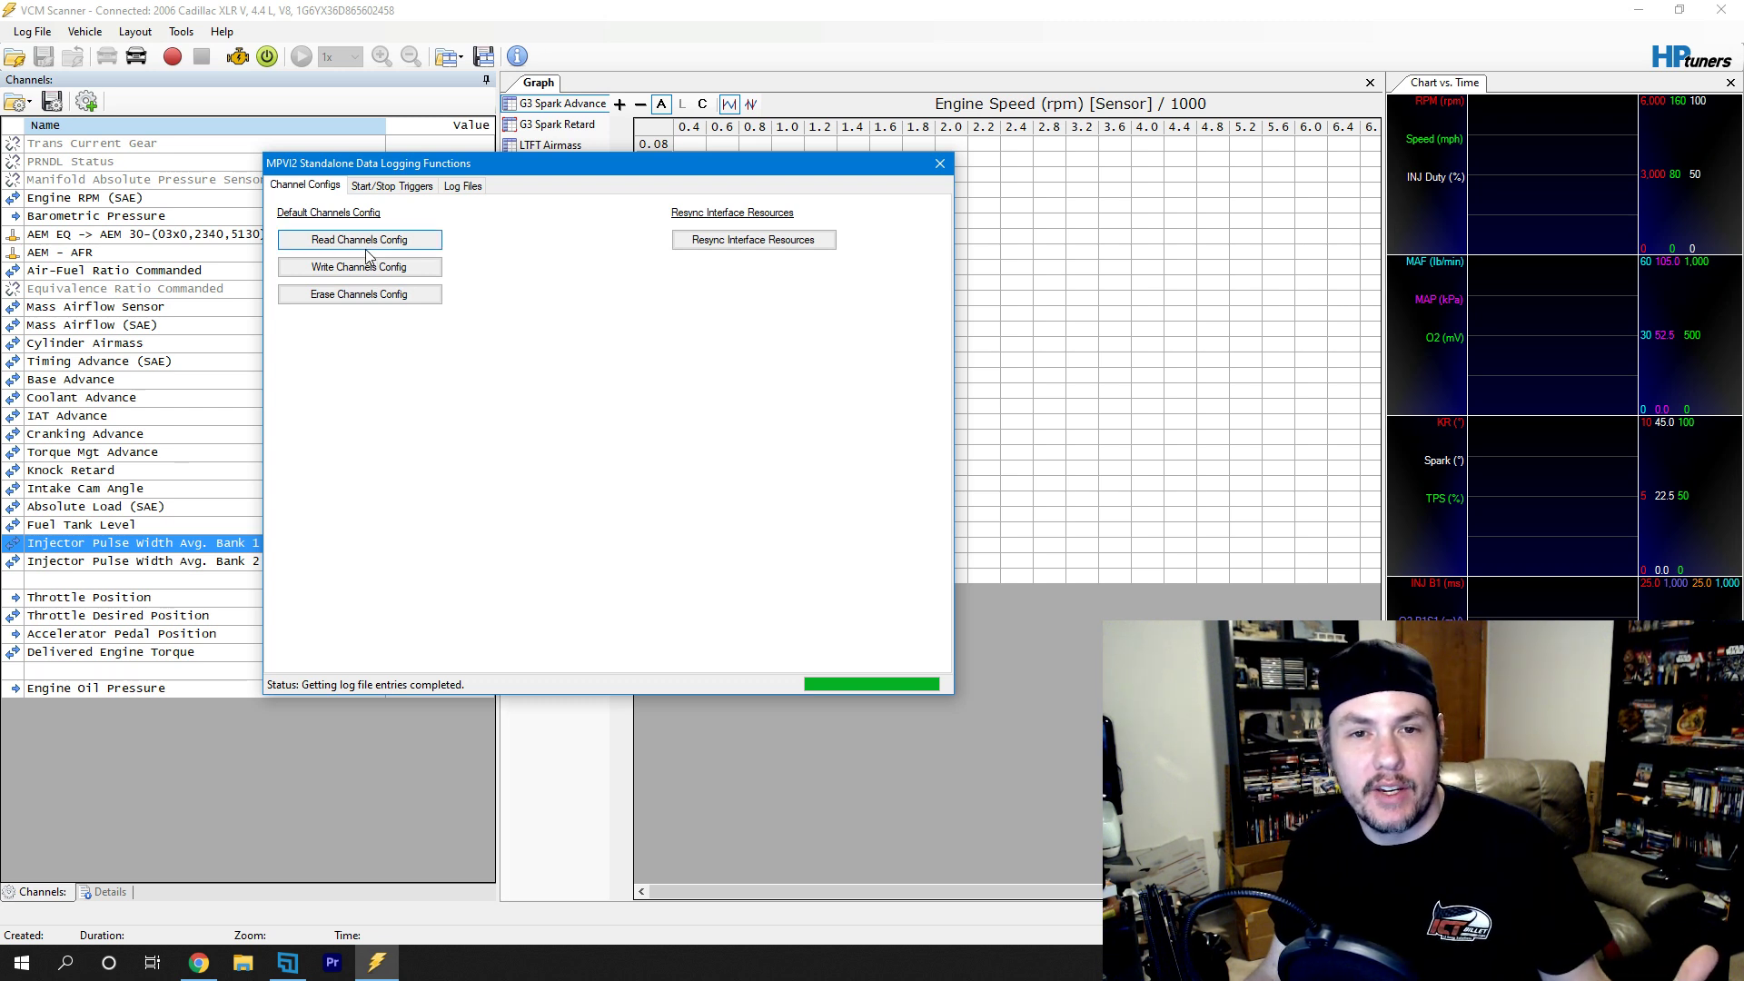
left_click(371, 302)
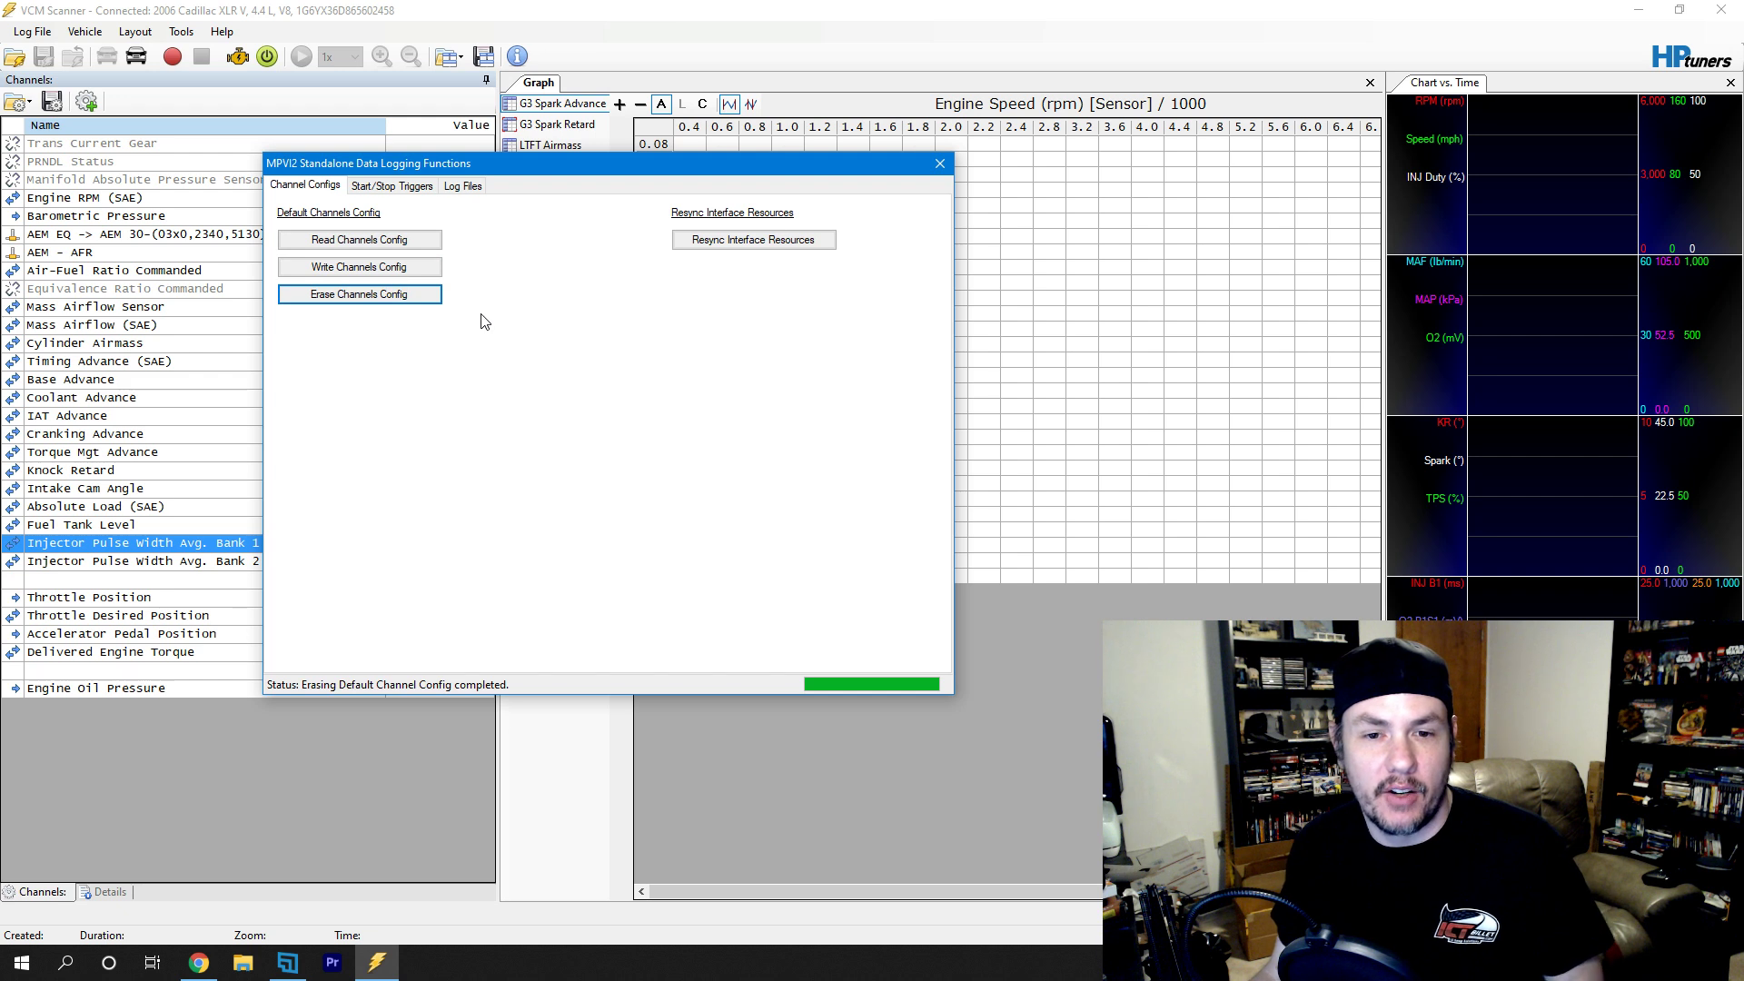
left_click(362, 270)
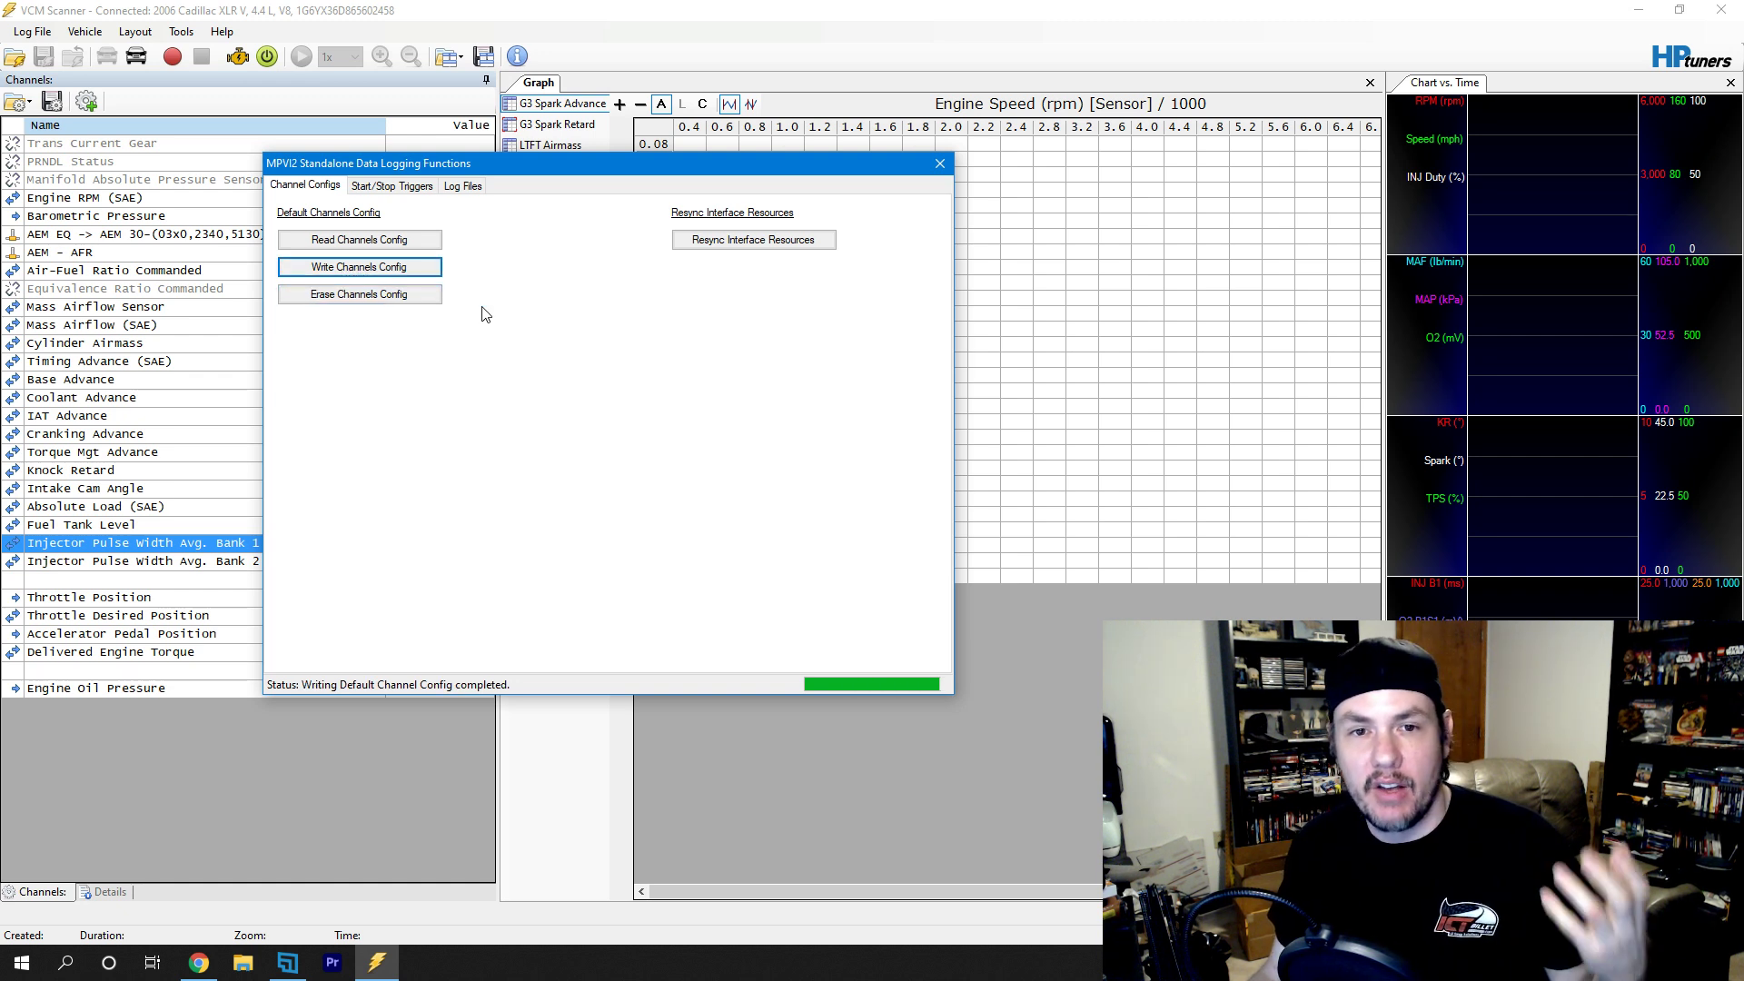
- Read the channel config off the MPVI2 and save it as E38.Channels.xml
left_click(359, 243)
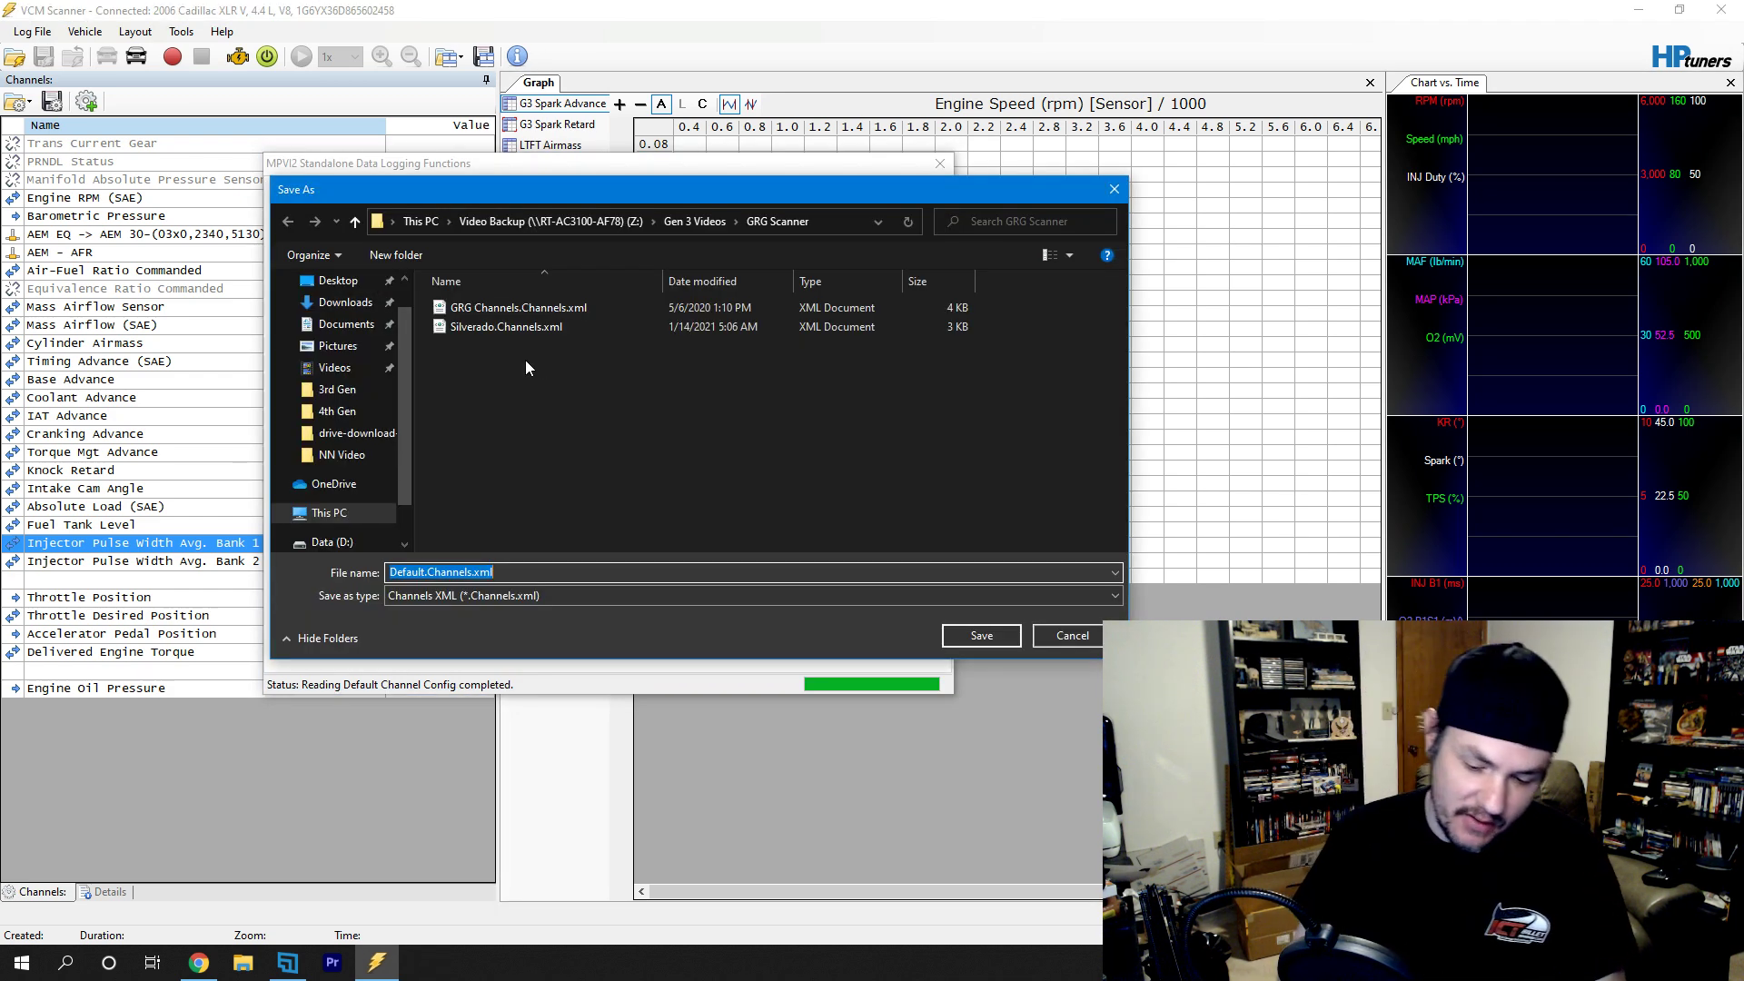
key("Left")
key("Right")
key("Right")
key("Right")
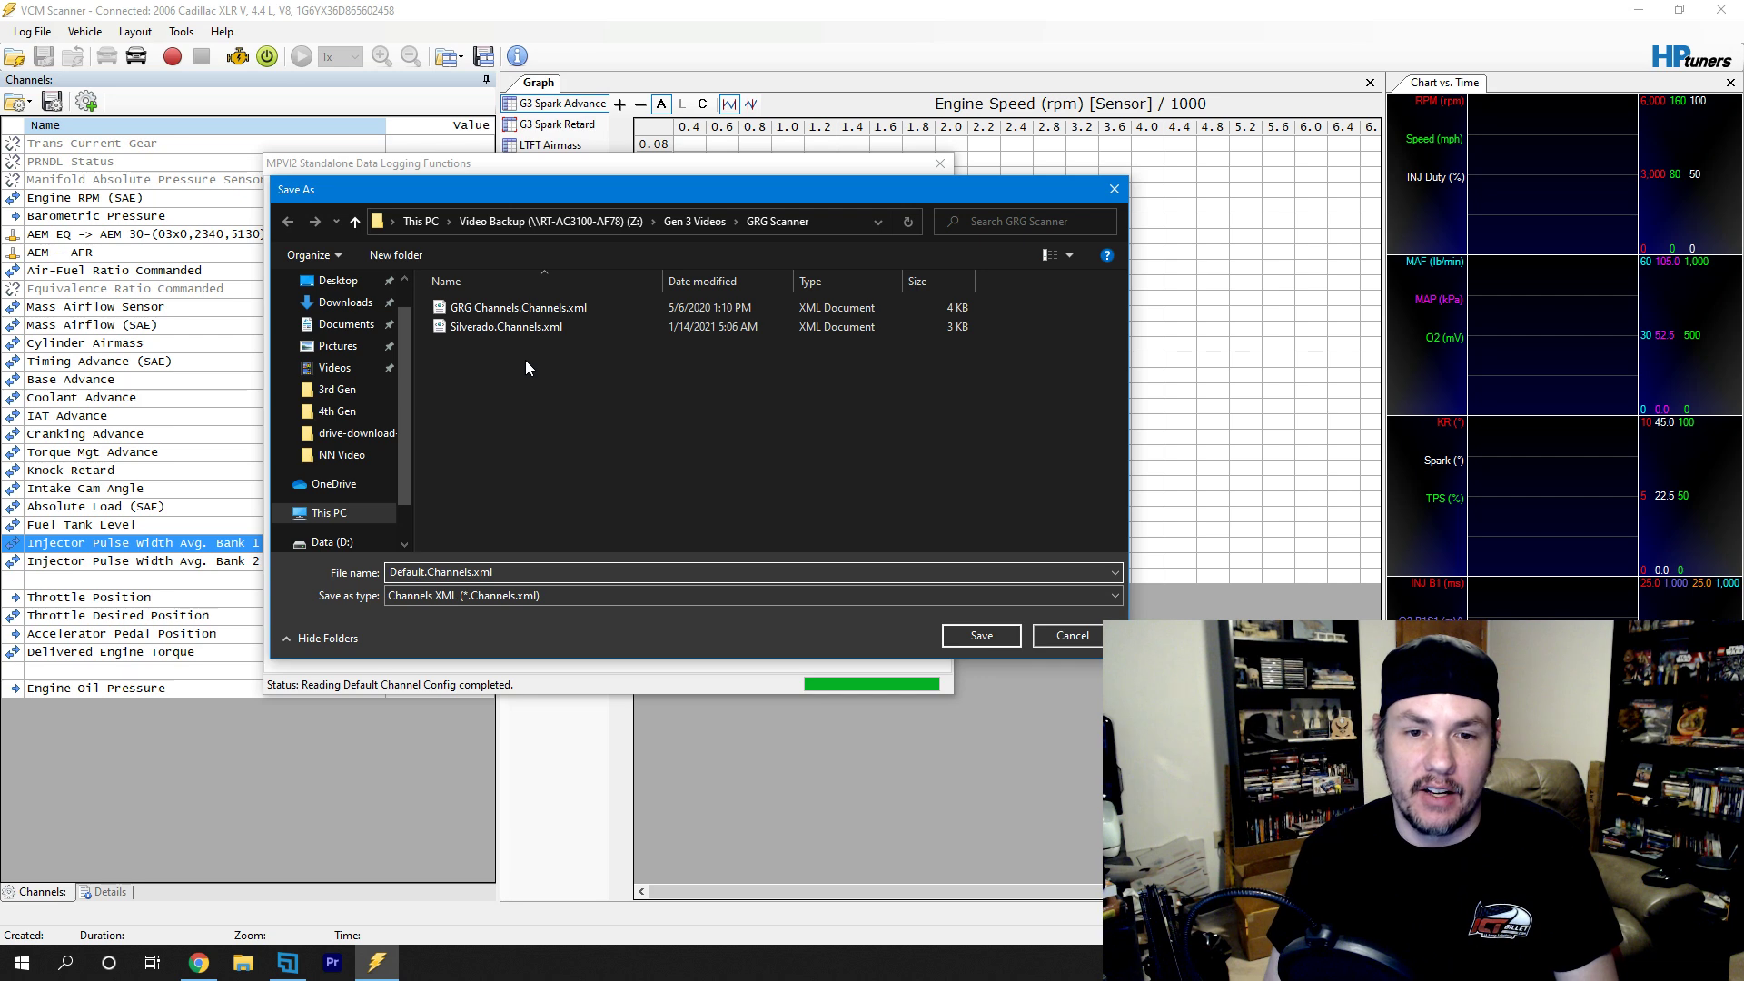
key("BackSpace")
key("BackSpace")
key("BackSpace")
key("BackSpace")
key("BackSpace")
key("BackSpace")
key("BackSpace")
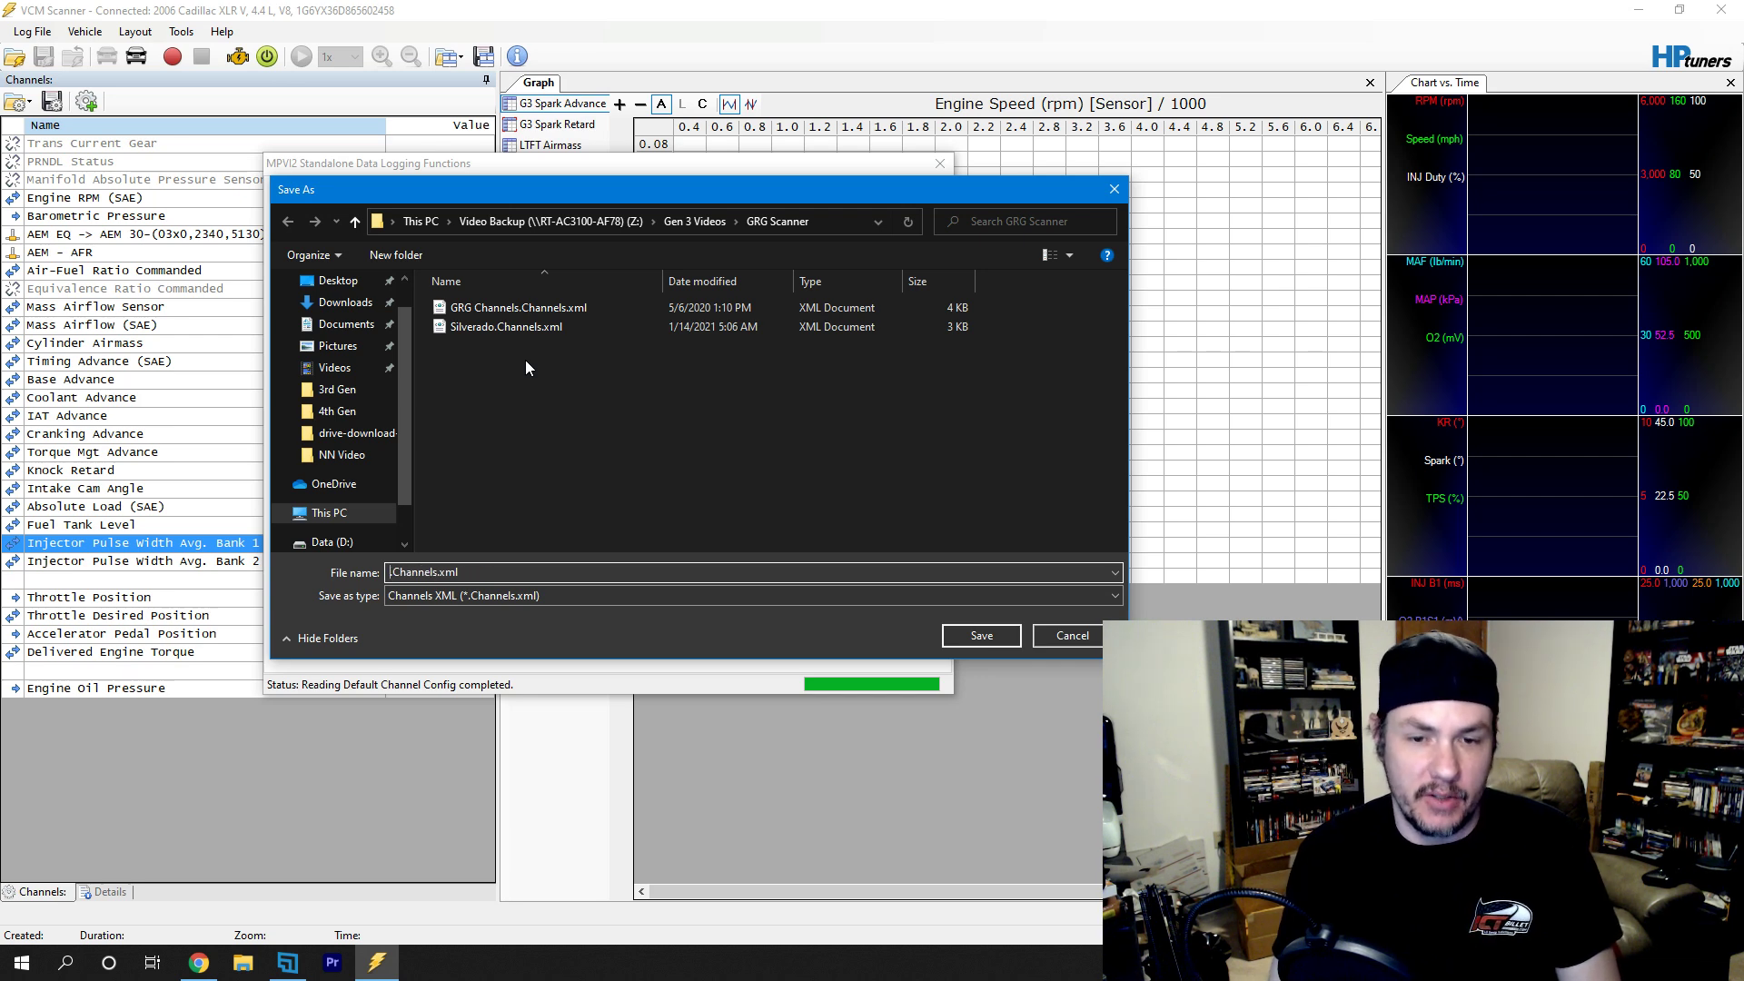
type("E38")
key("Return")
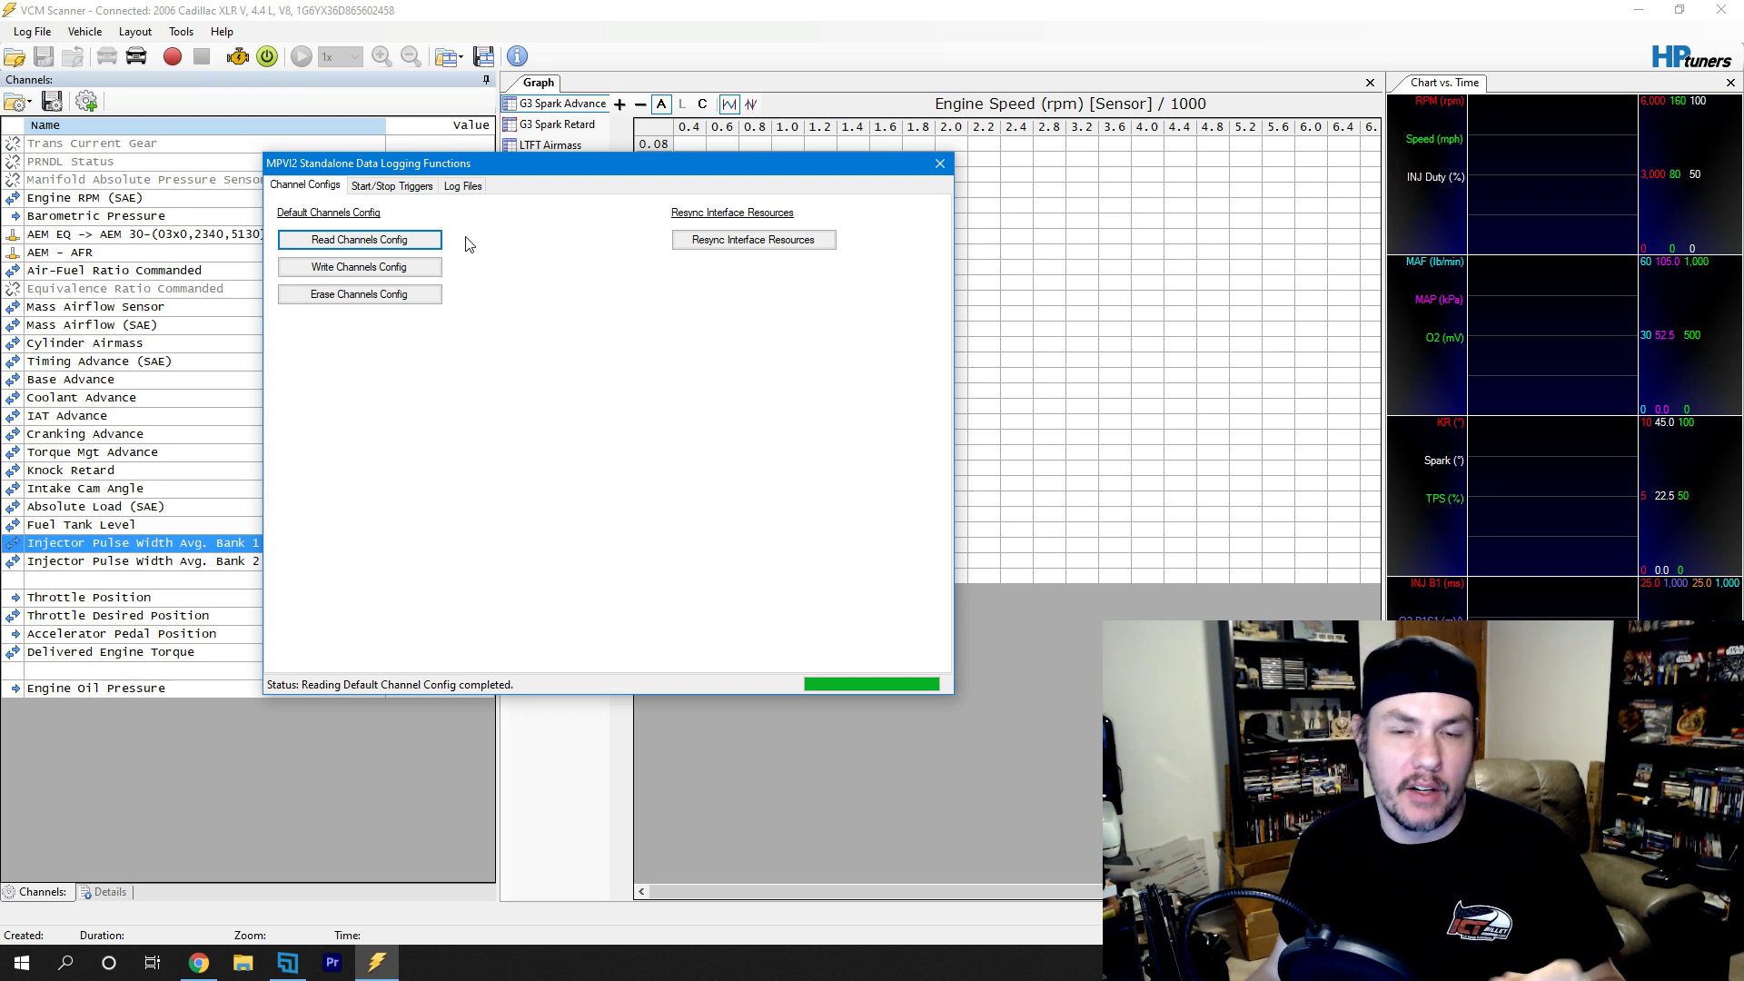
- Set User Initiated start/stop triggers on the MPVI2, check Log Files, and close the logging window
left_click(404, 188)
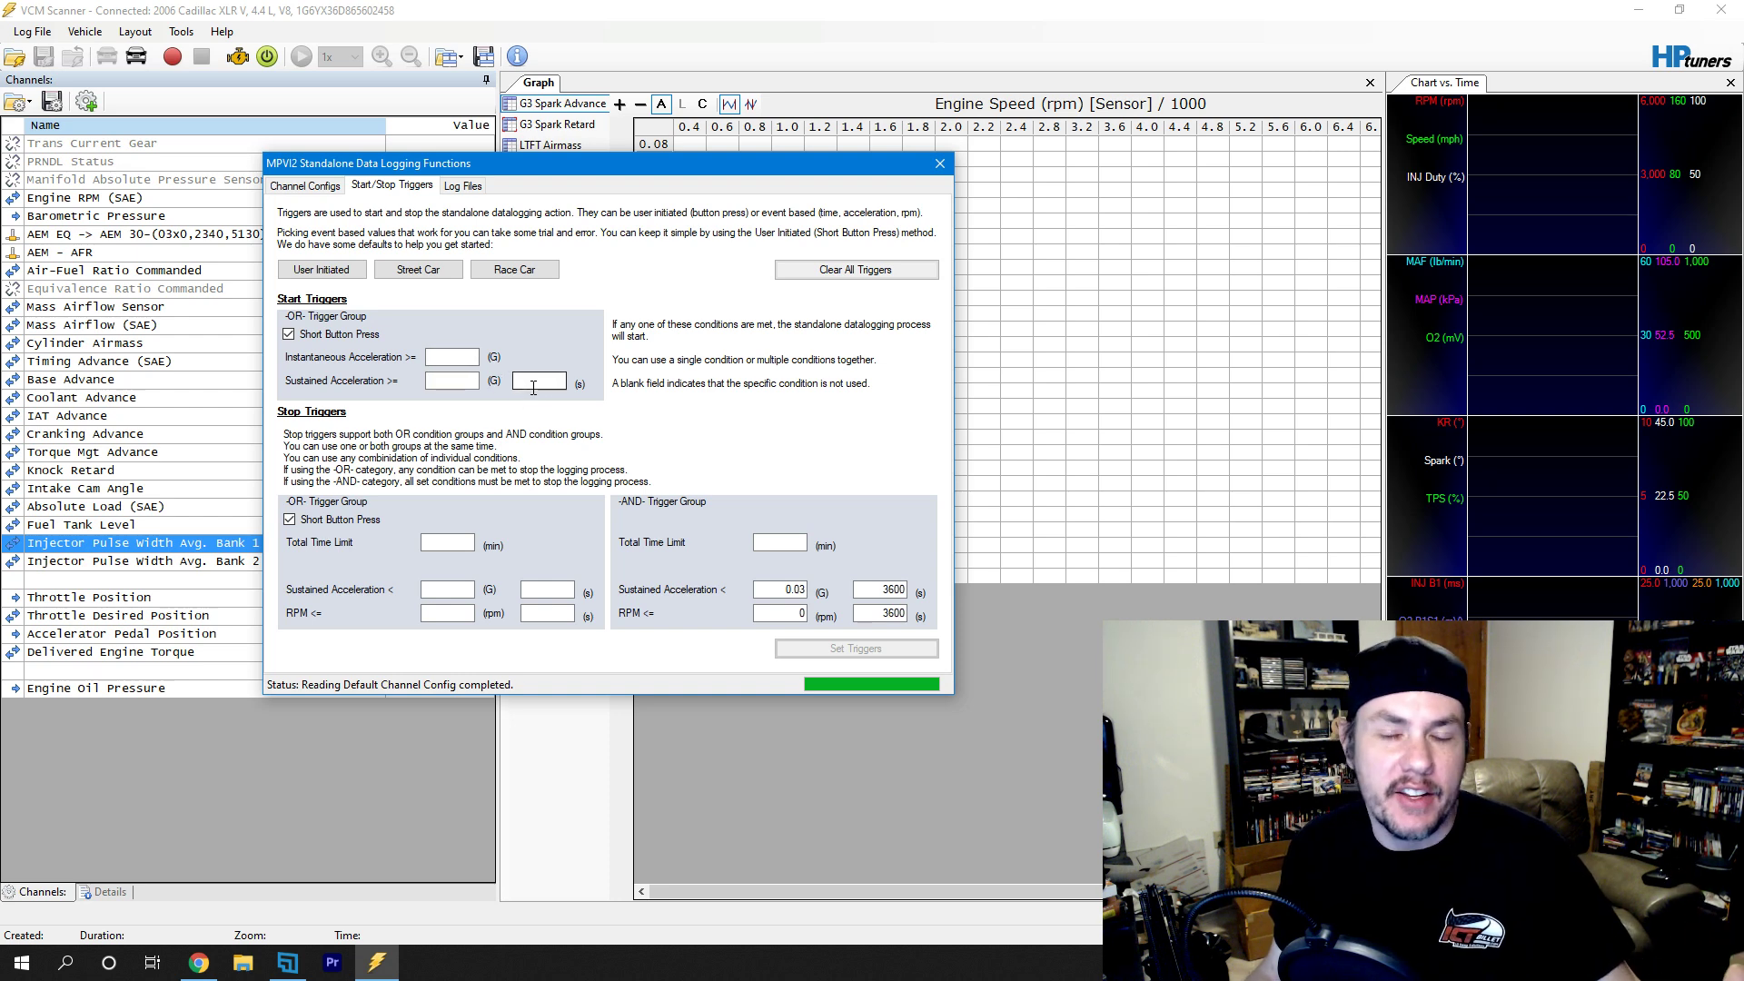
left_click(416, 272)
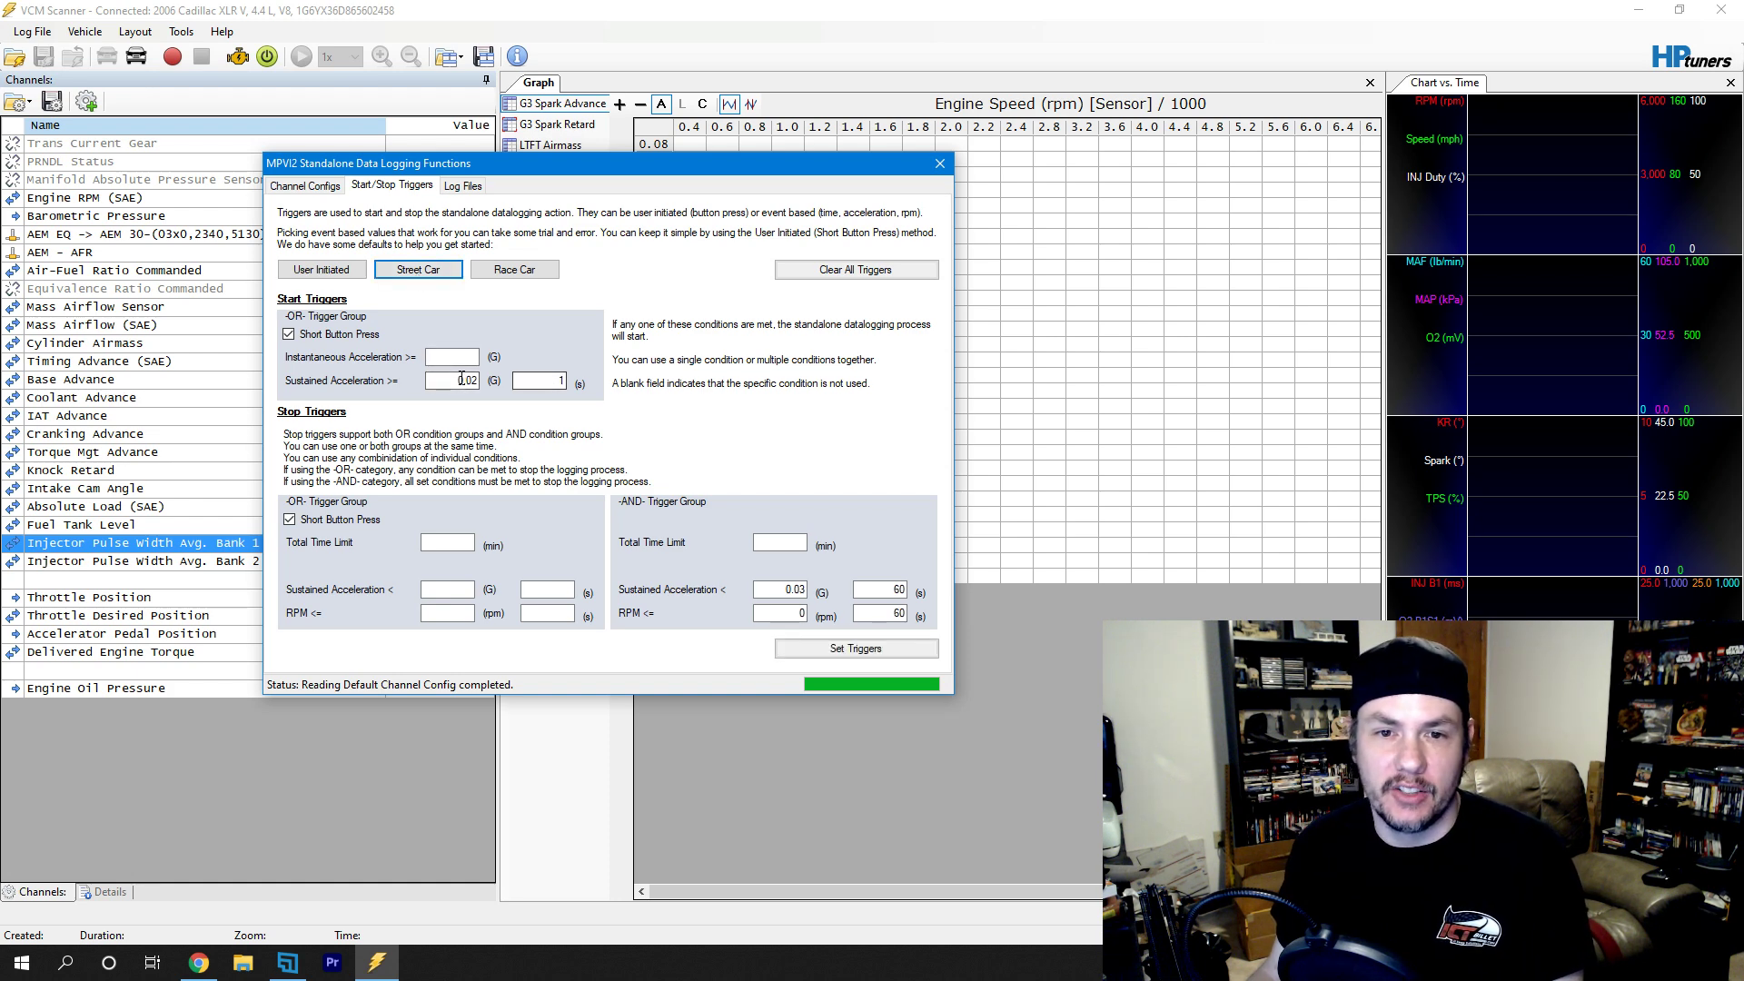
left_click(522, 270)
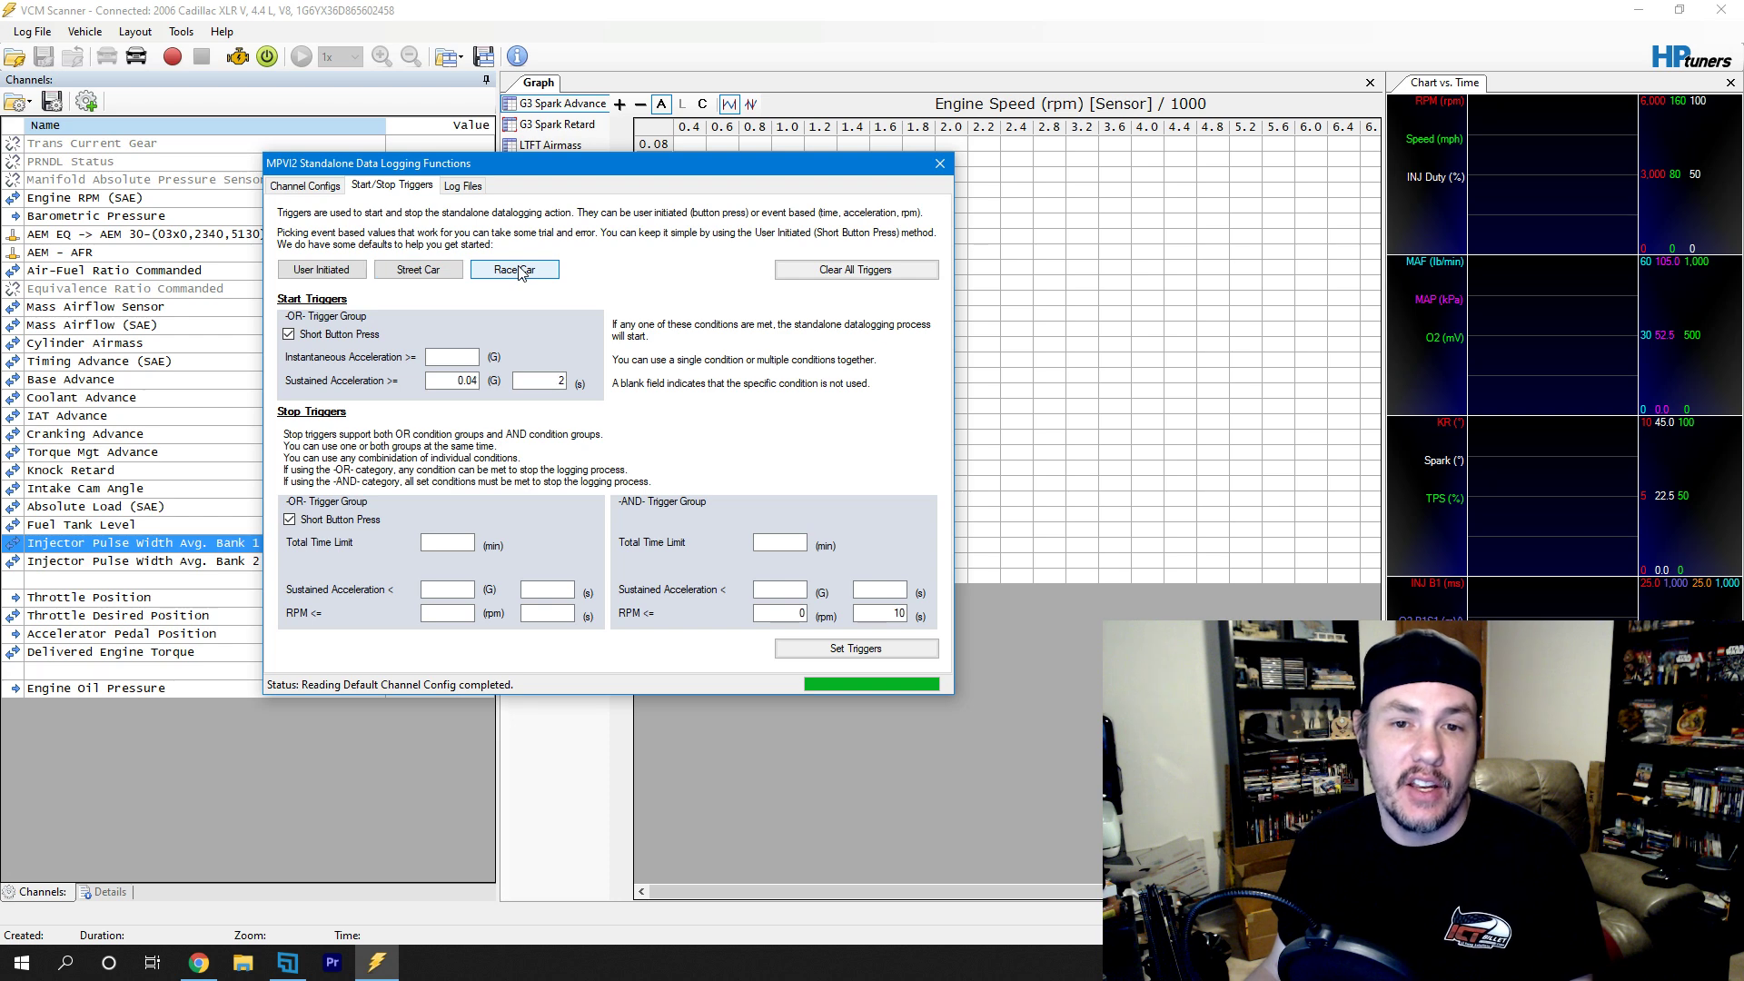
left_click(326, 275)
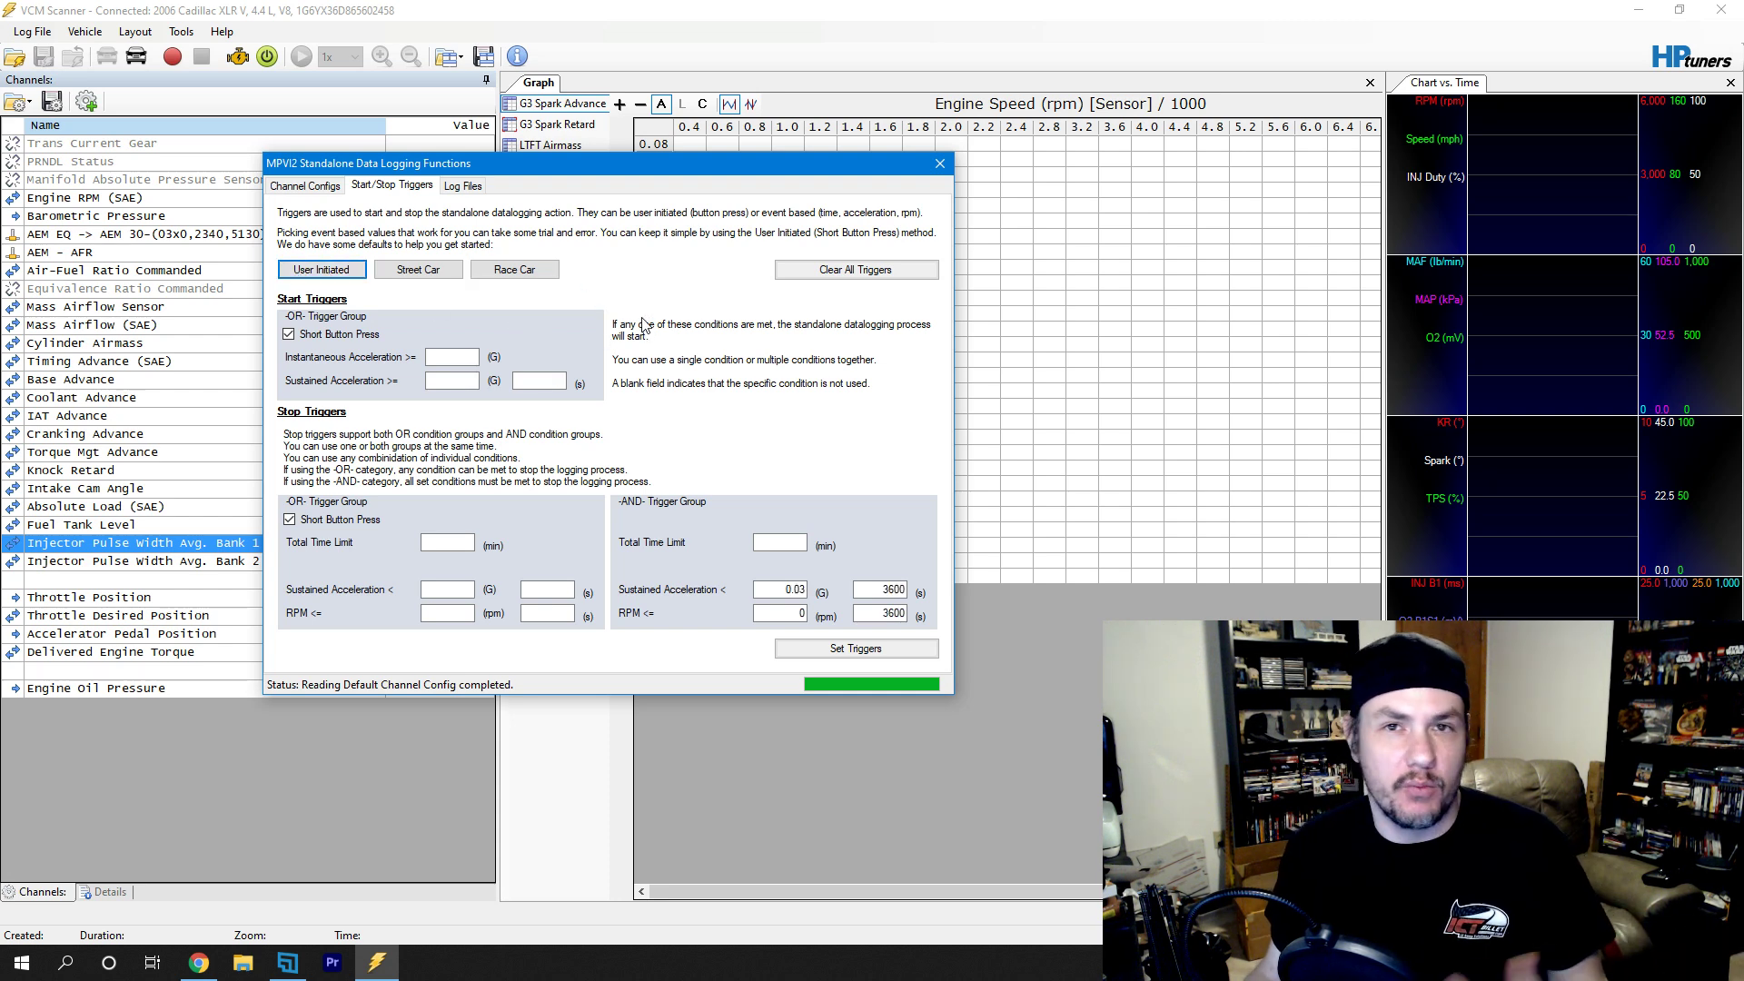
left_click(849, 648)
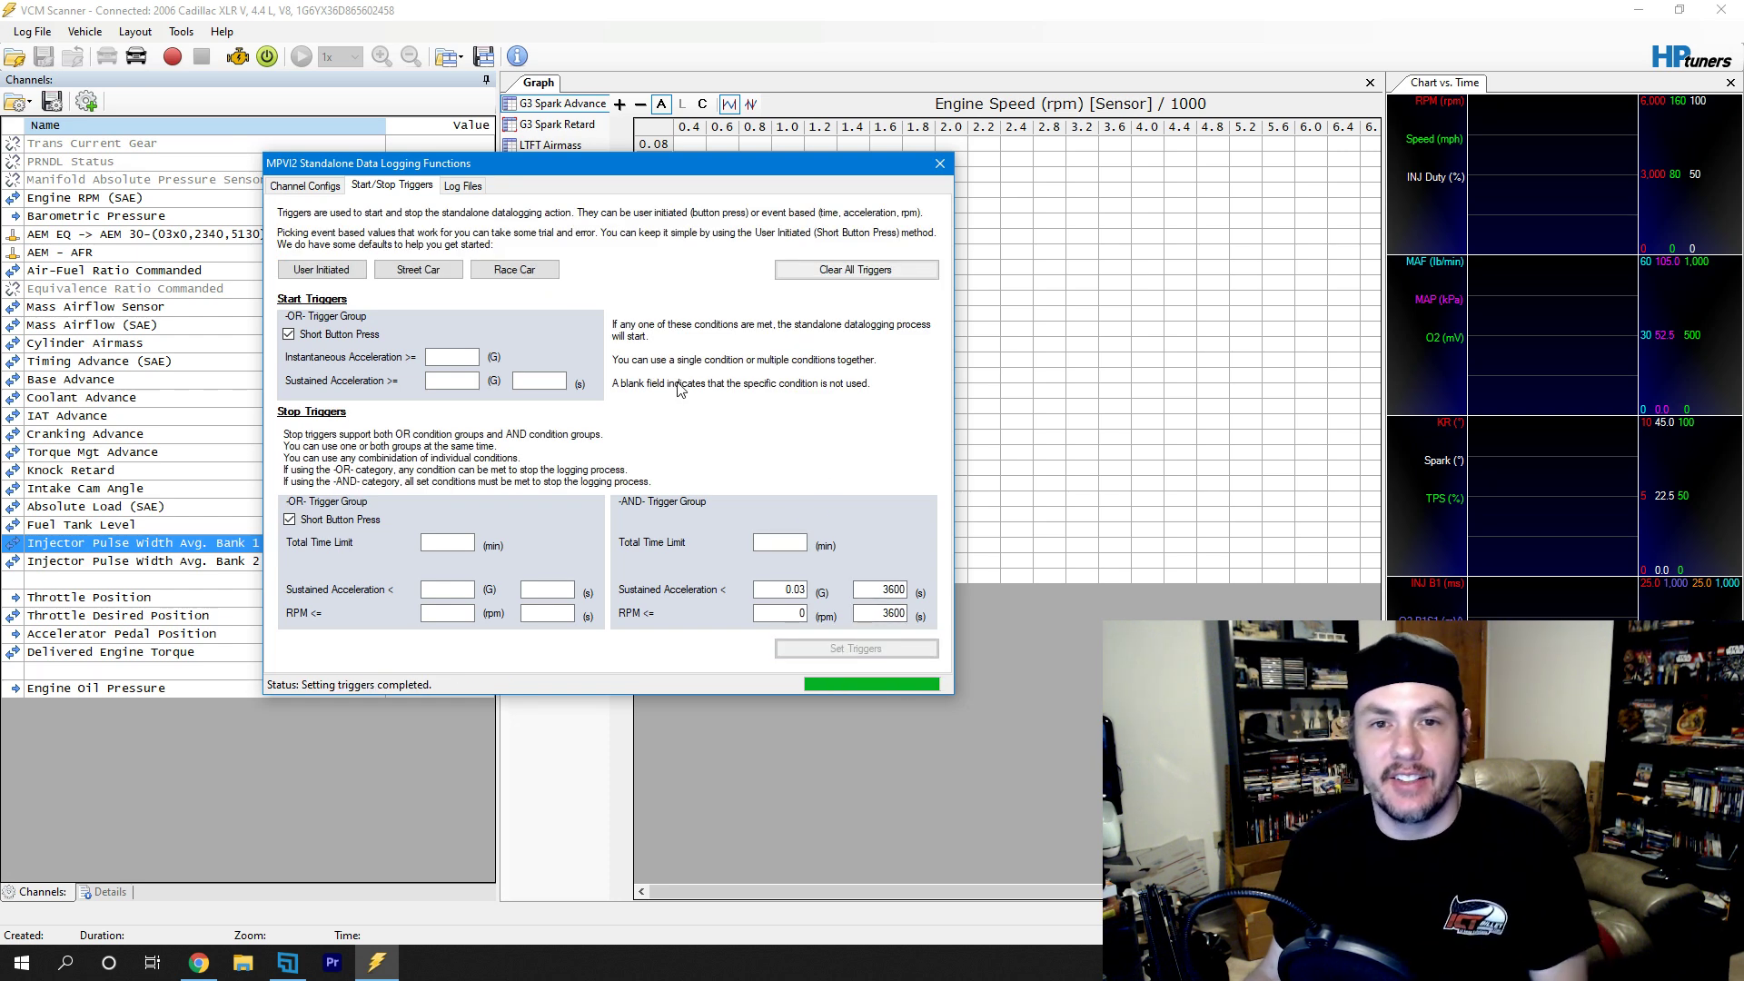
left_click(461, 187)
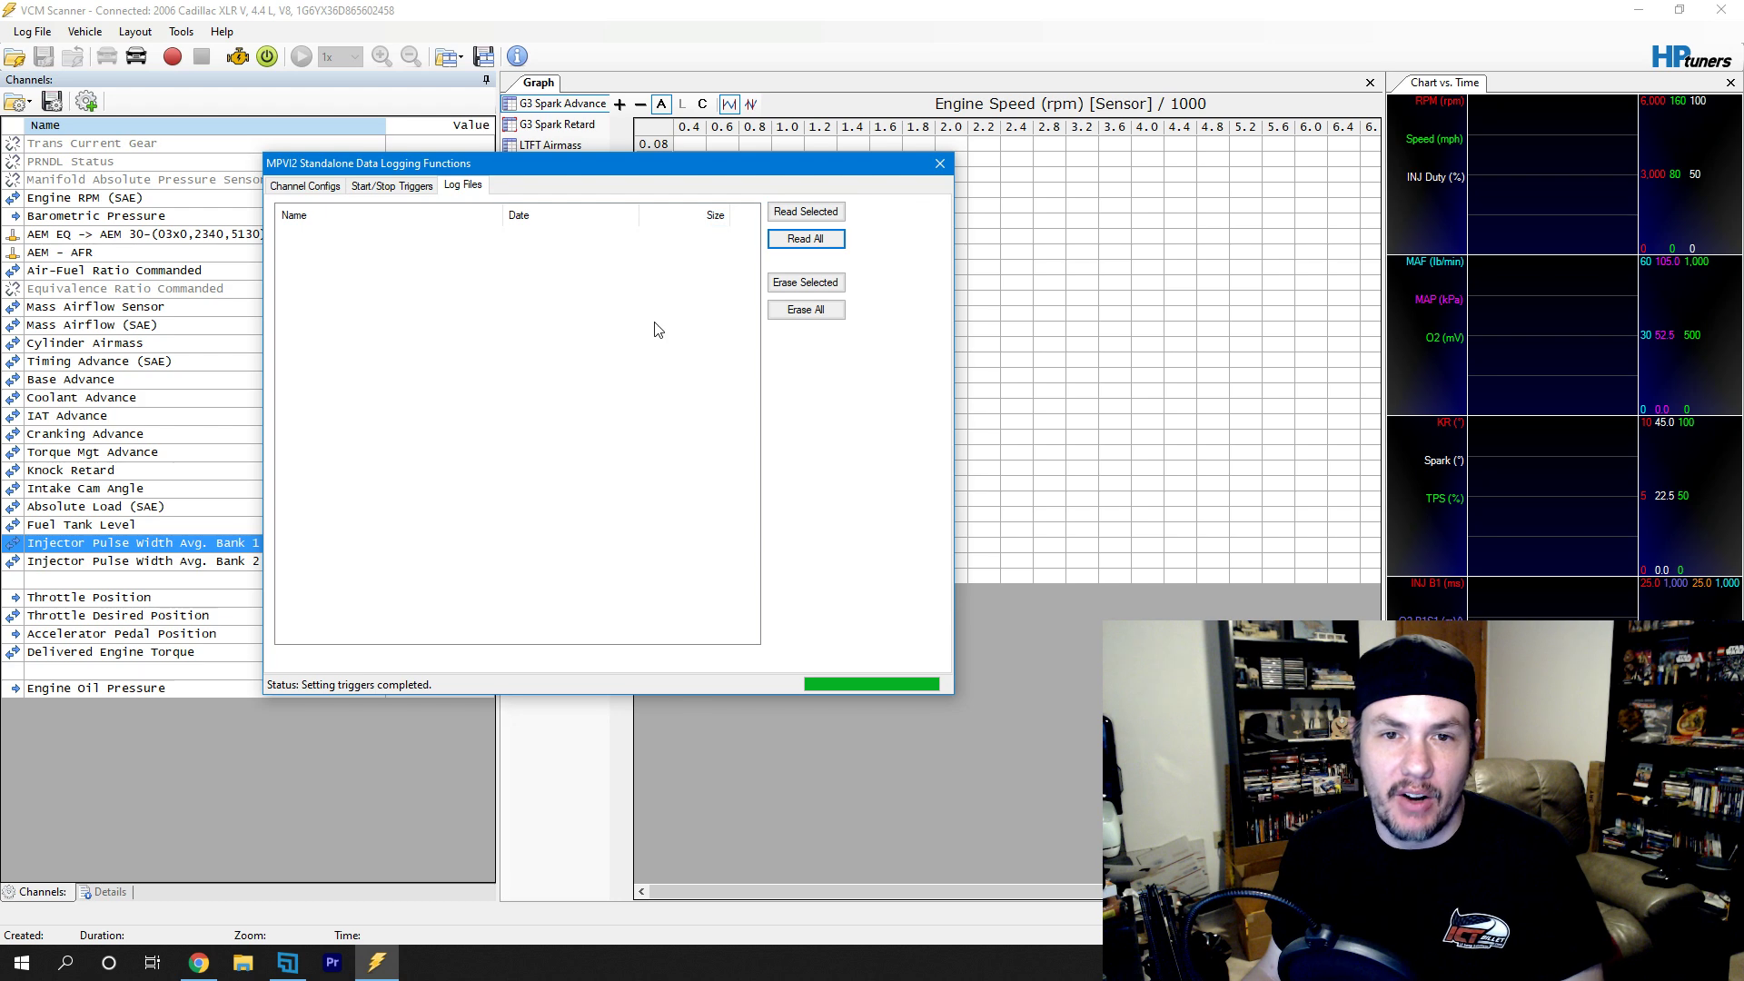
left_click(939, 162)
- Take VCM Scanner offline from the 2006 Cadillac XLR V
left_click(145, 60)
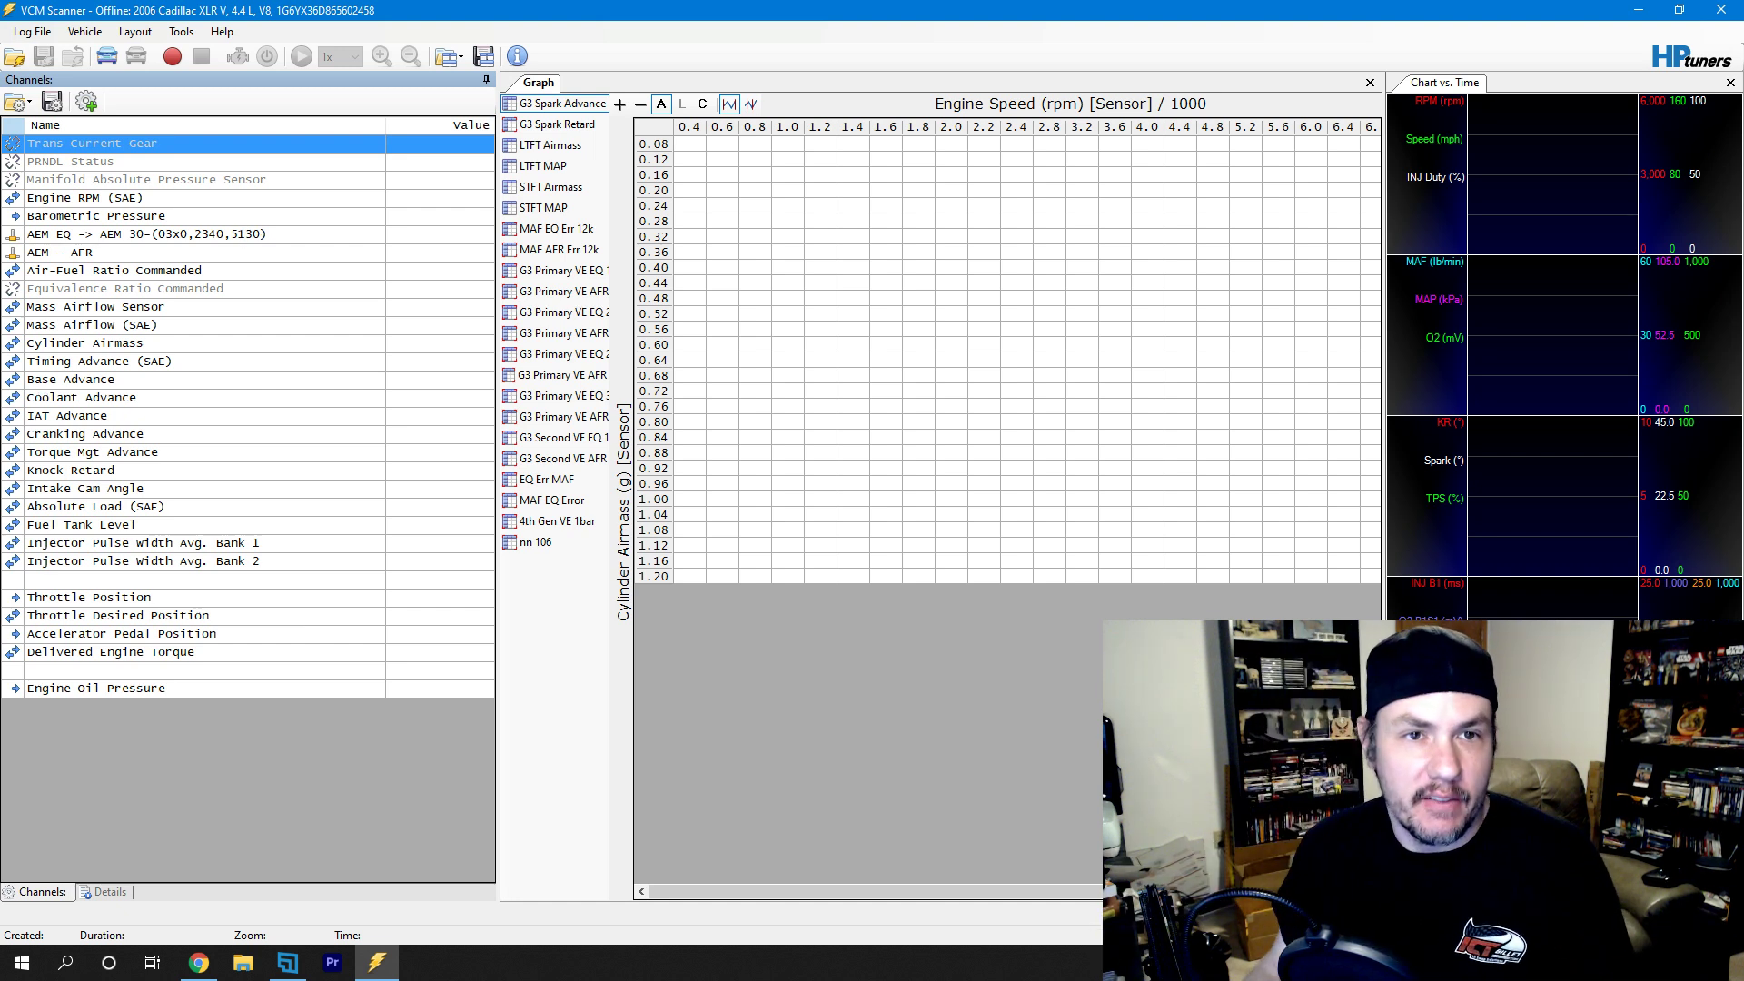
- Read Log-0002 off the MPVI2, save it under its suggested name, then erase all device logs
left_click(84, 31)
left_click(167, 252)
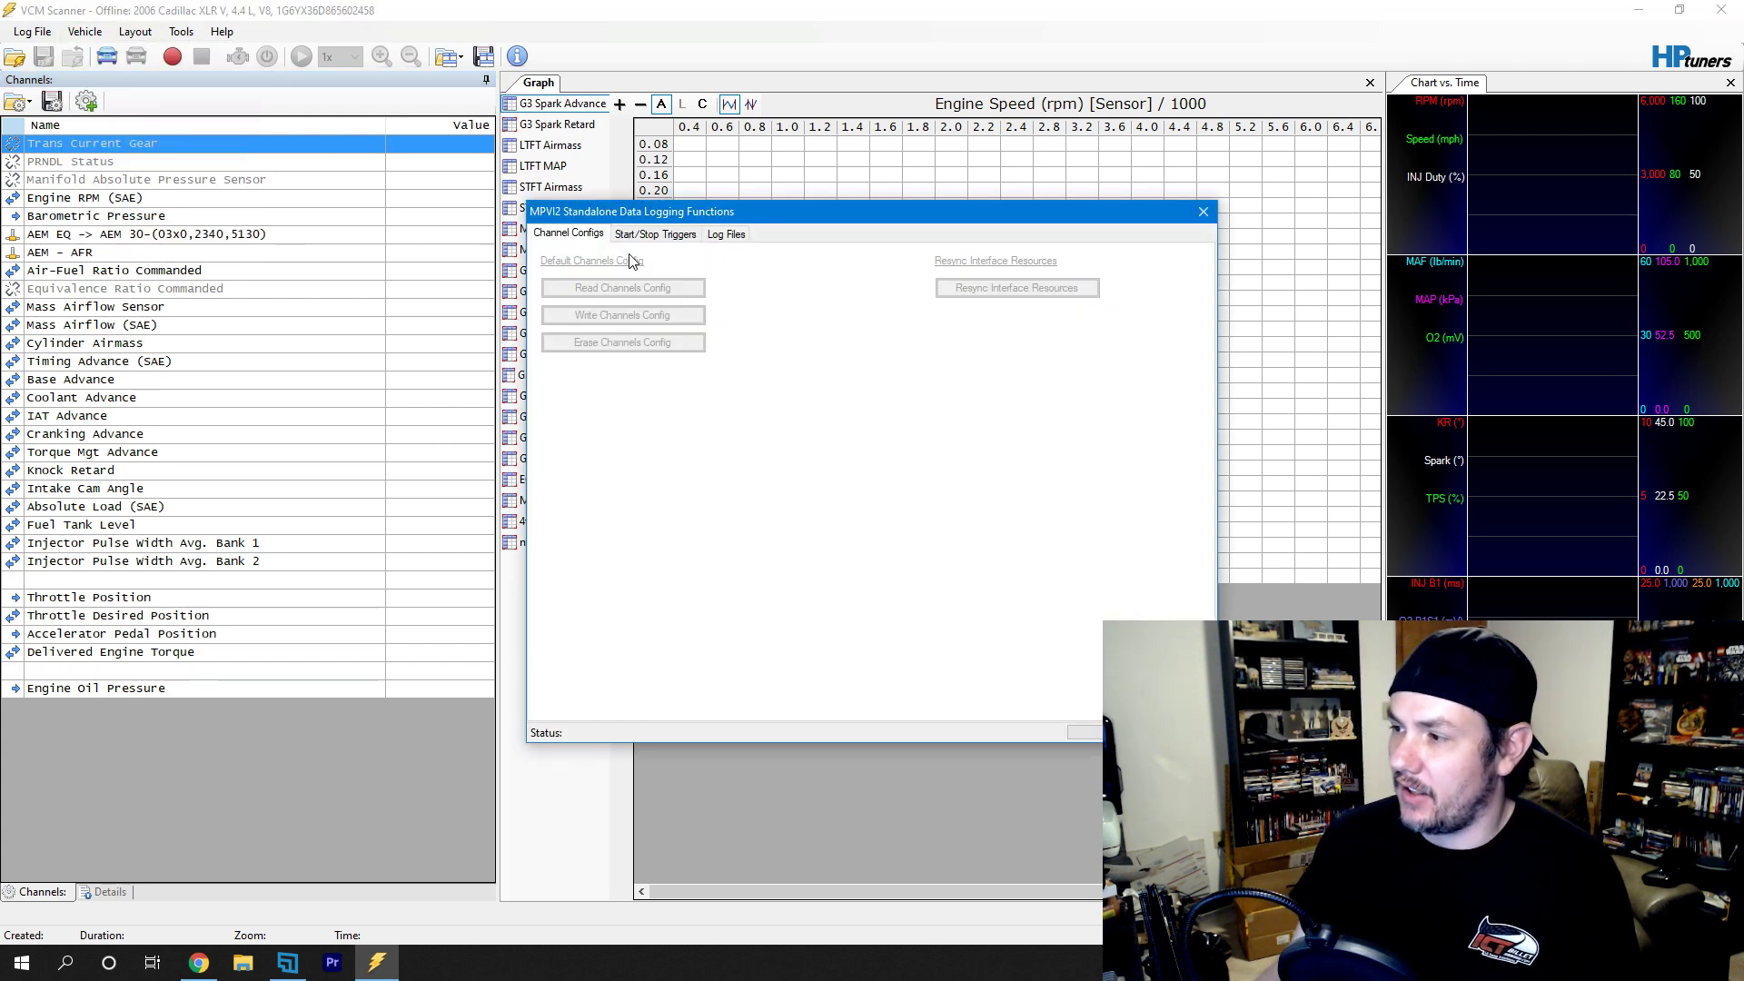
left_click(729, 233)
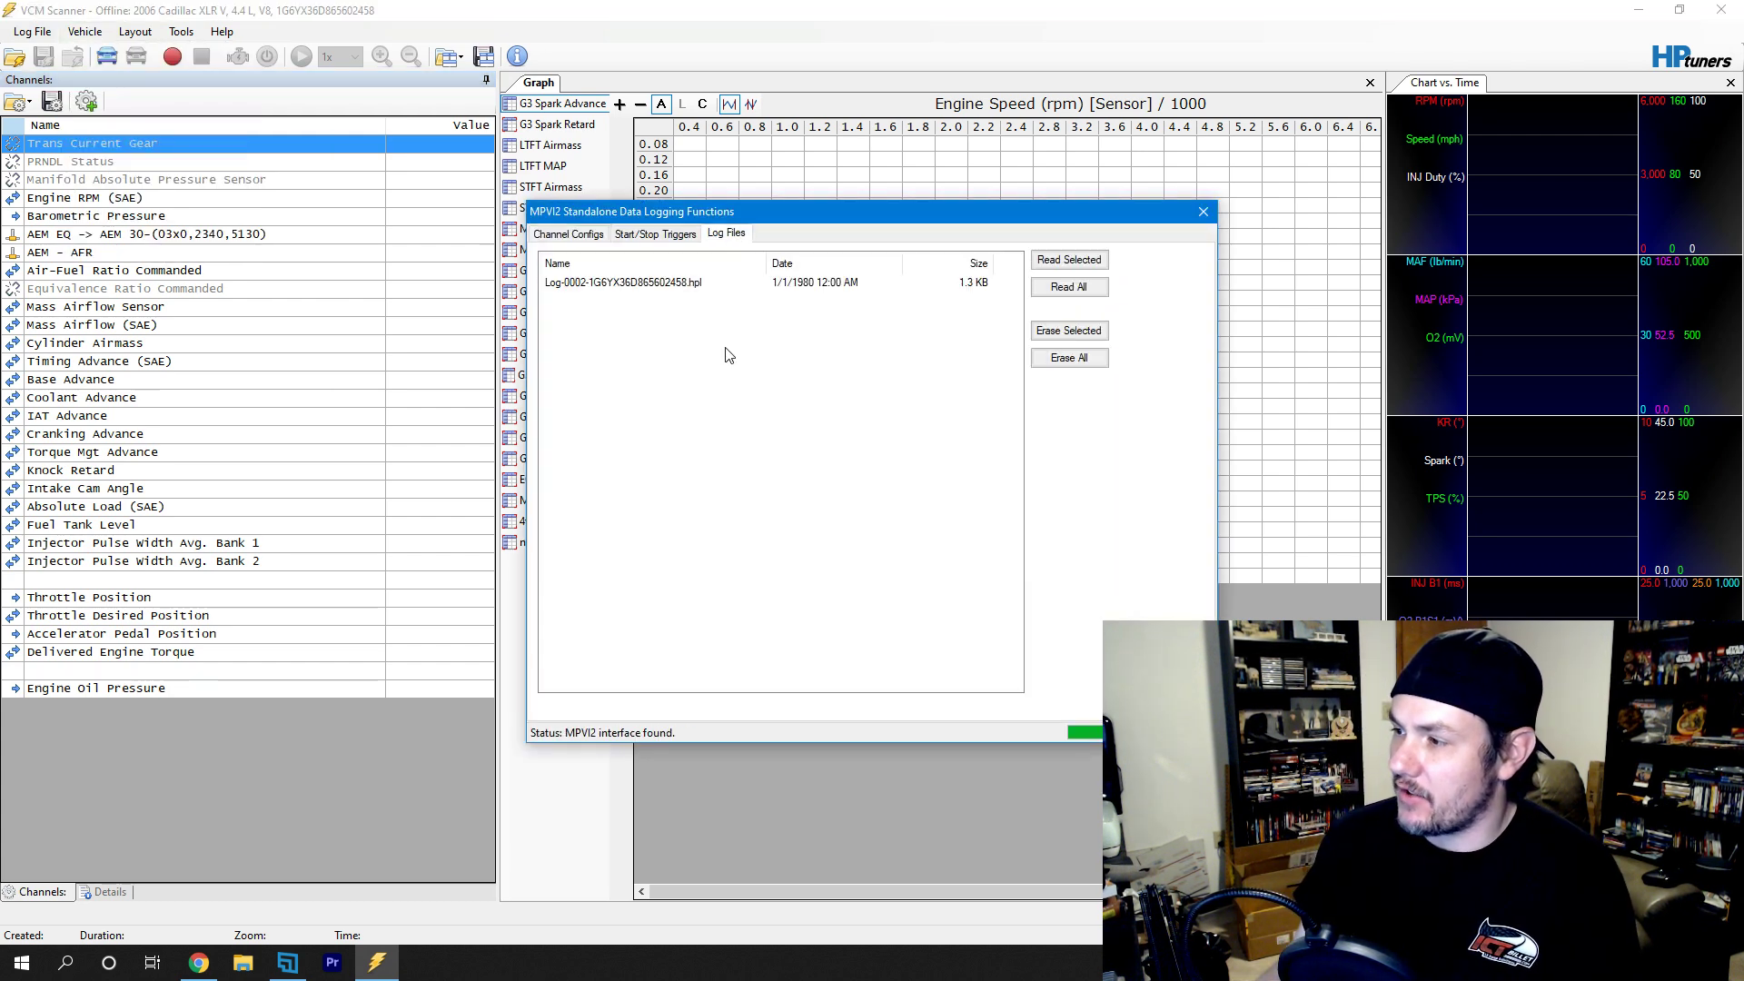
left_click(686, 283)
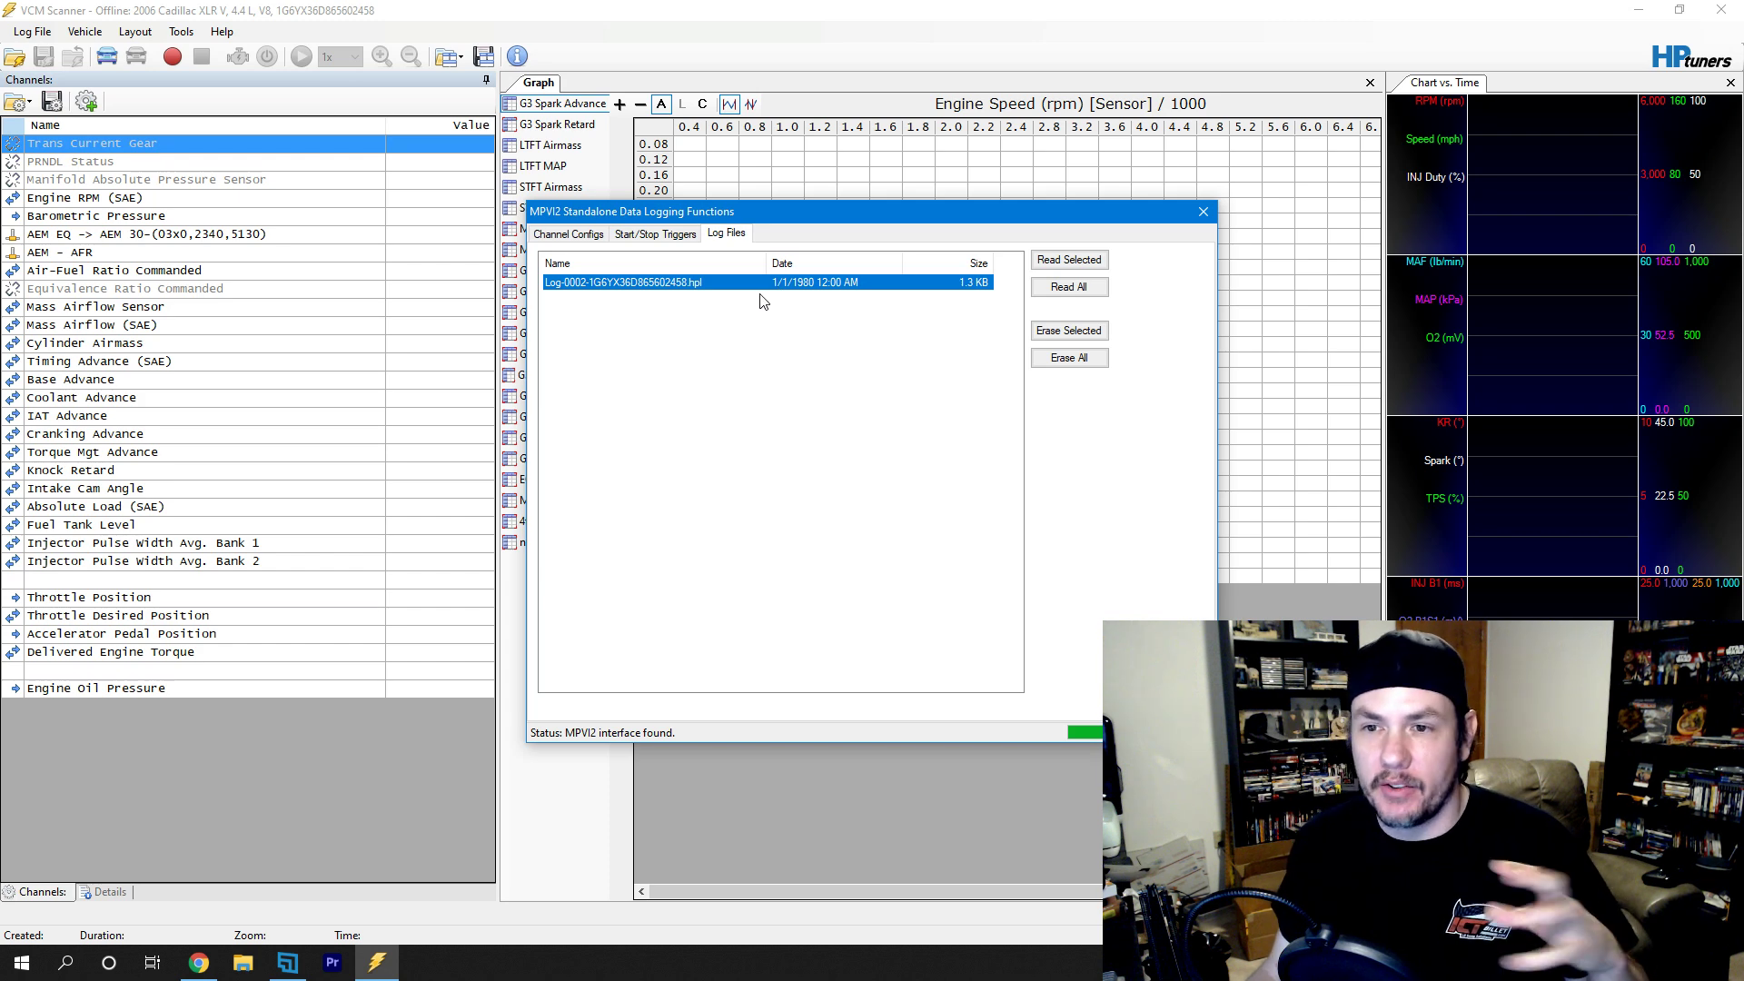
left_click(1069, 286)
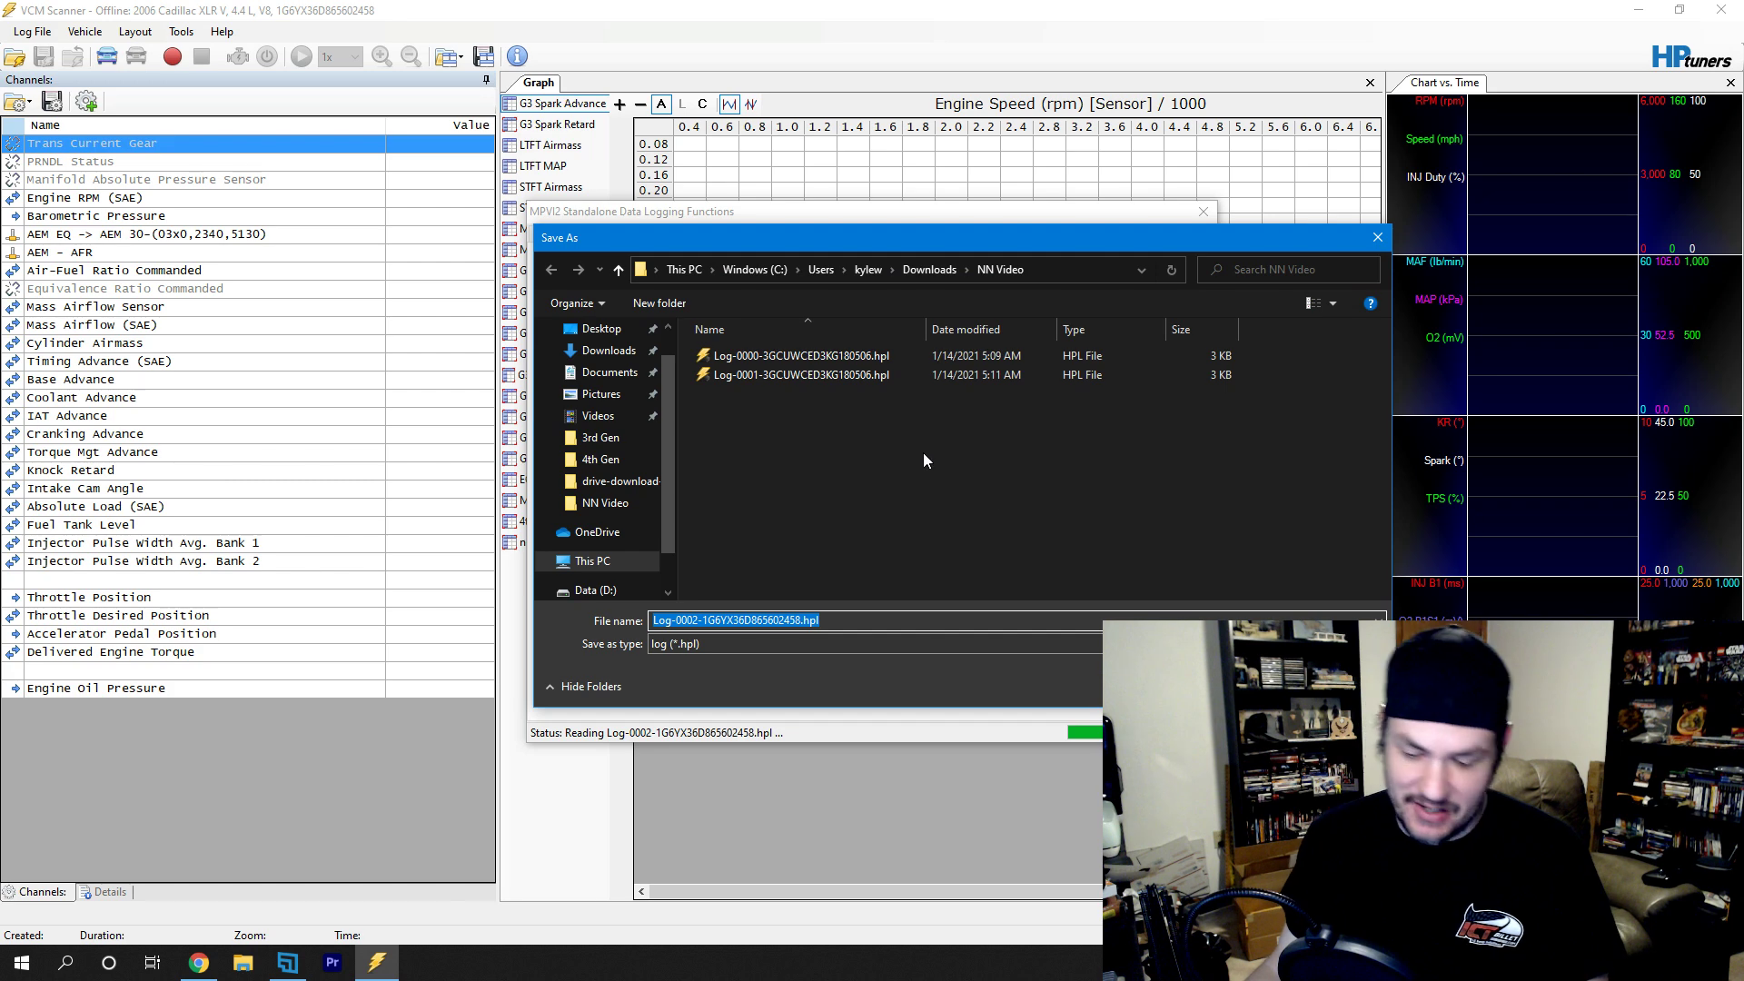
key("Return")
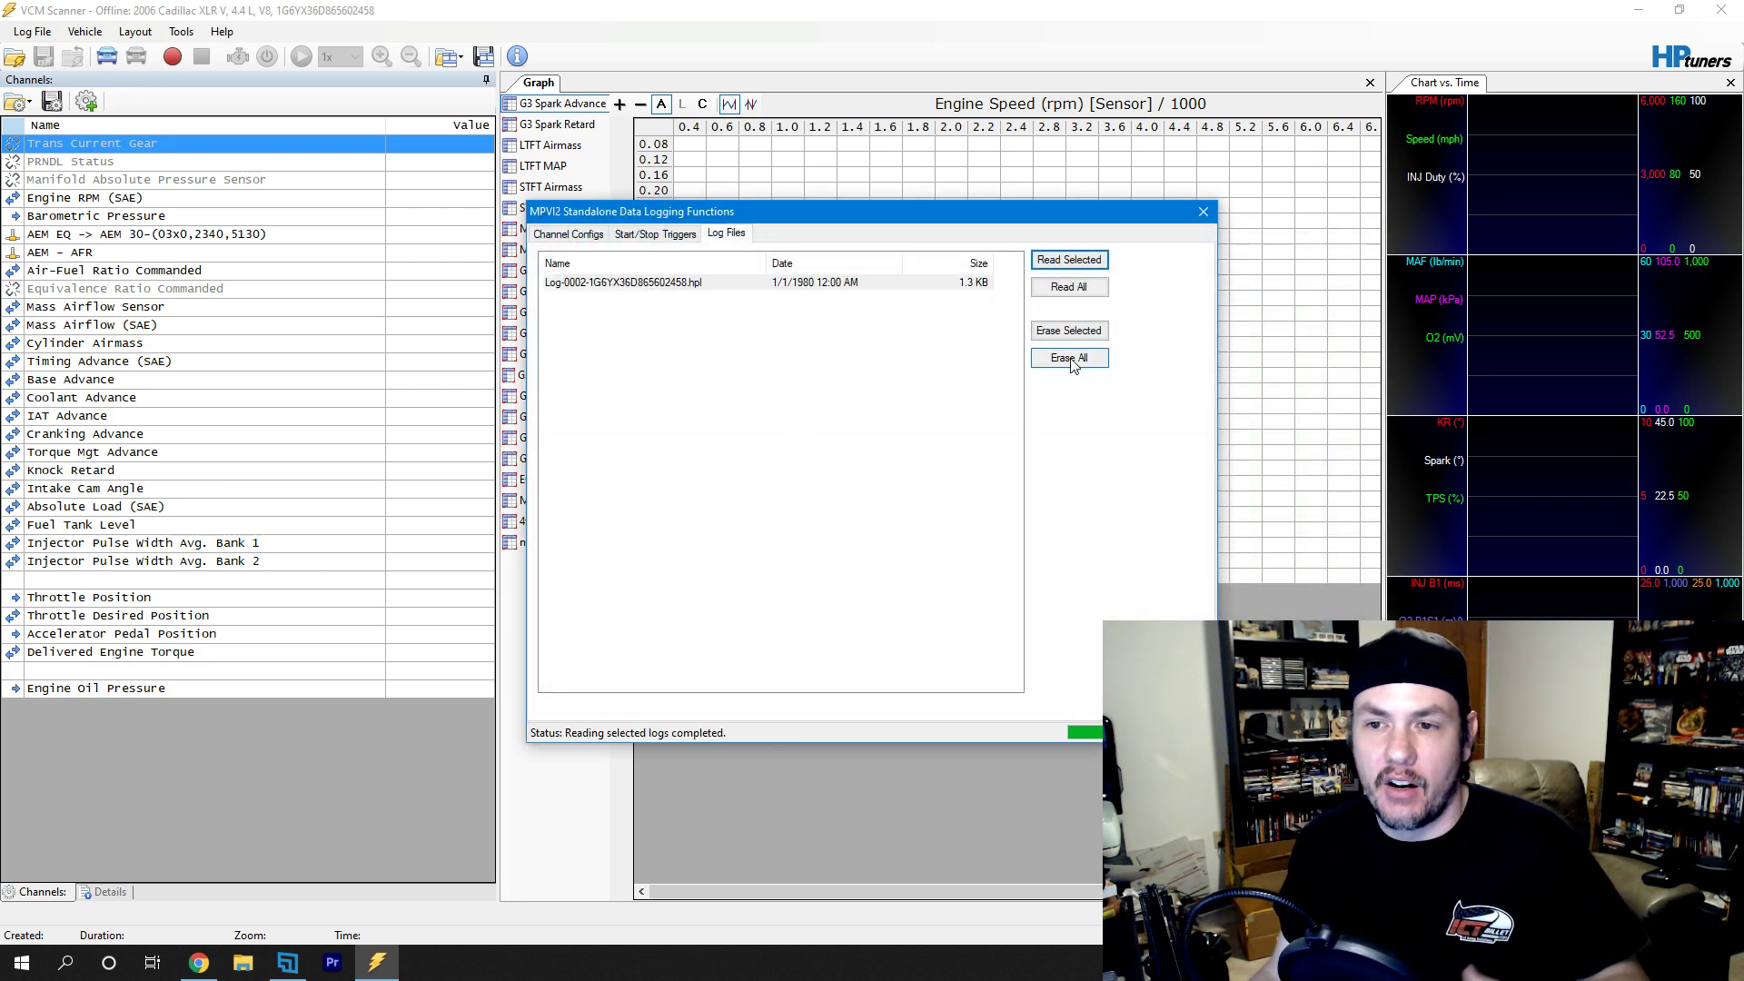
left_click(1093, 363)
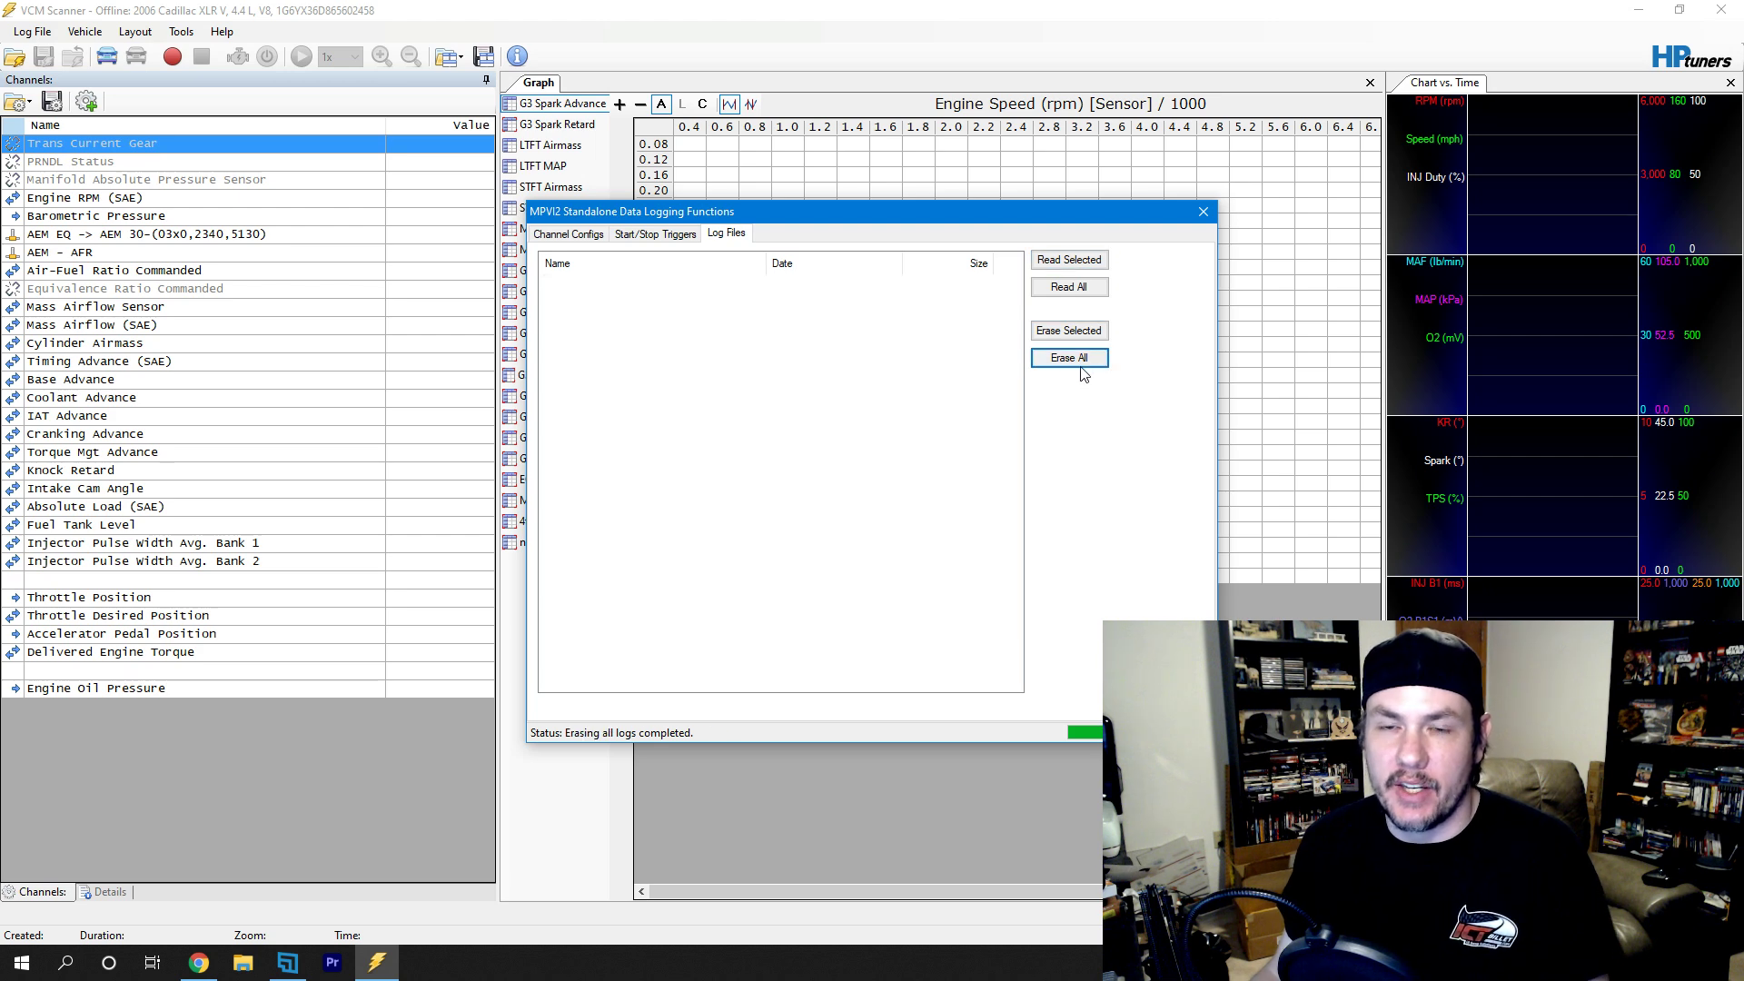
- Open the saved Log-0002 .hpl file from NN Video and select all its channels
left_click(1205, 215)
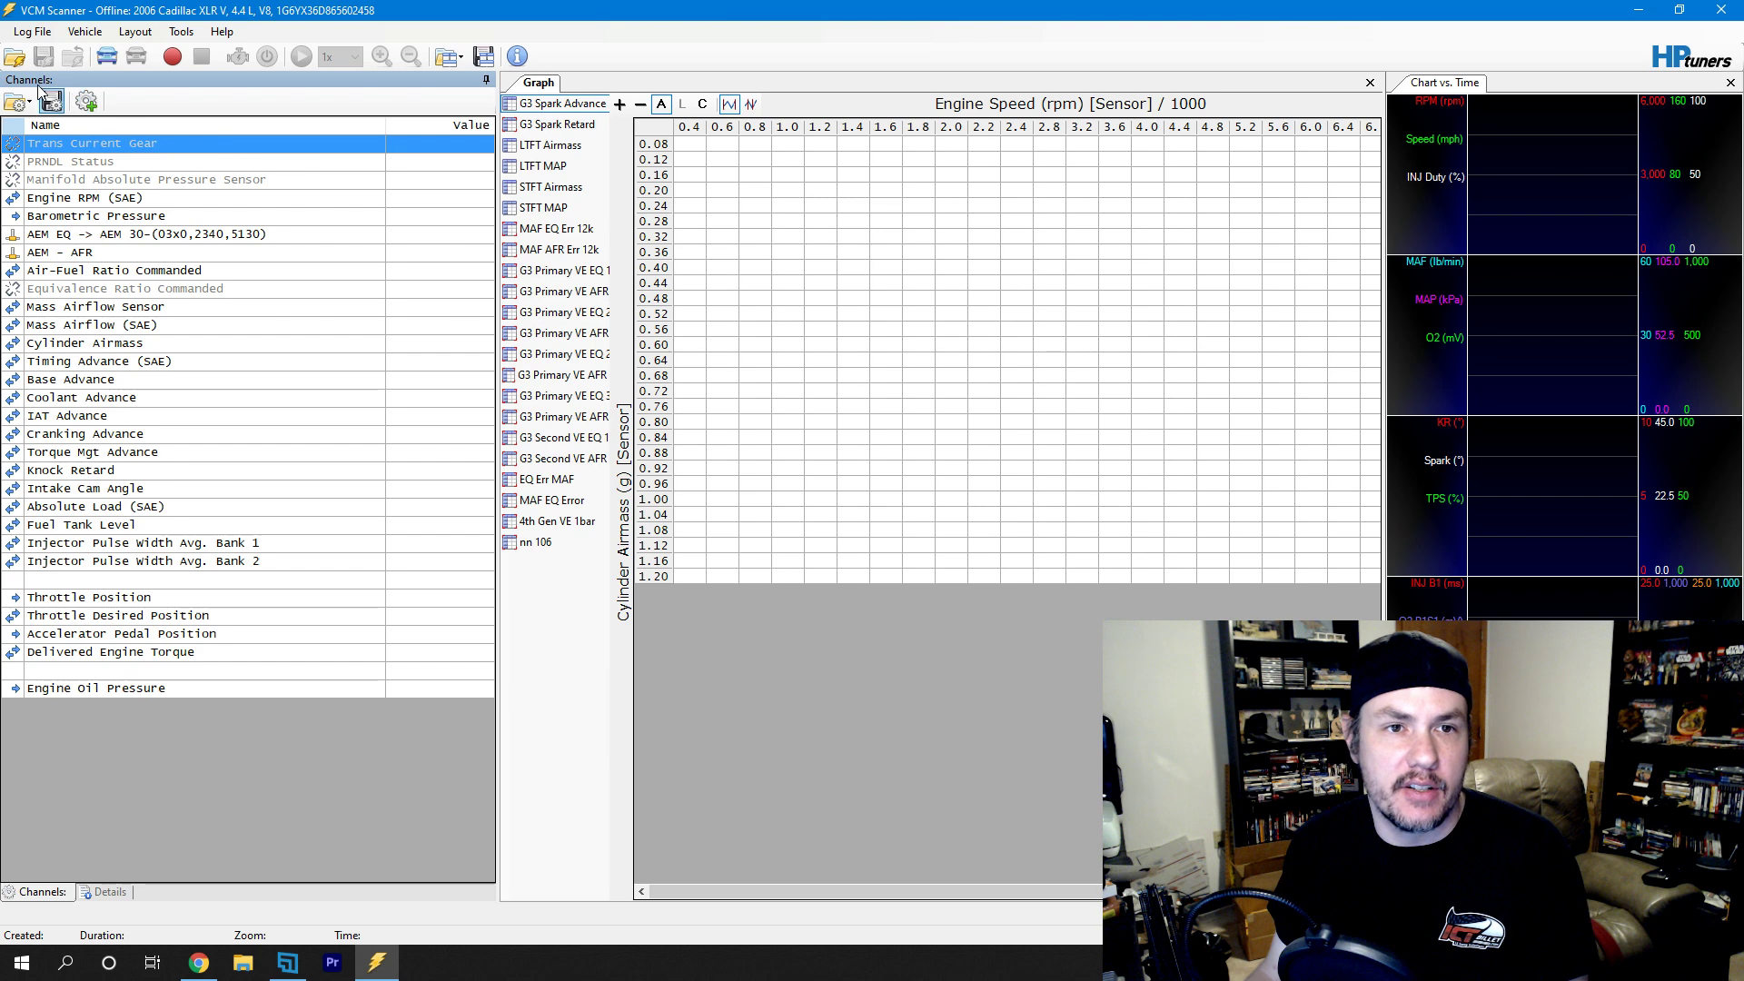
left_click(14, 58)
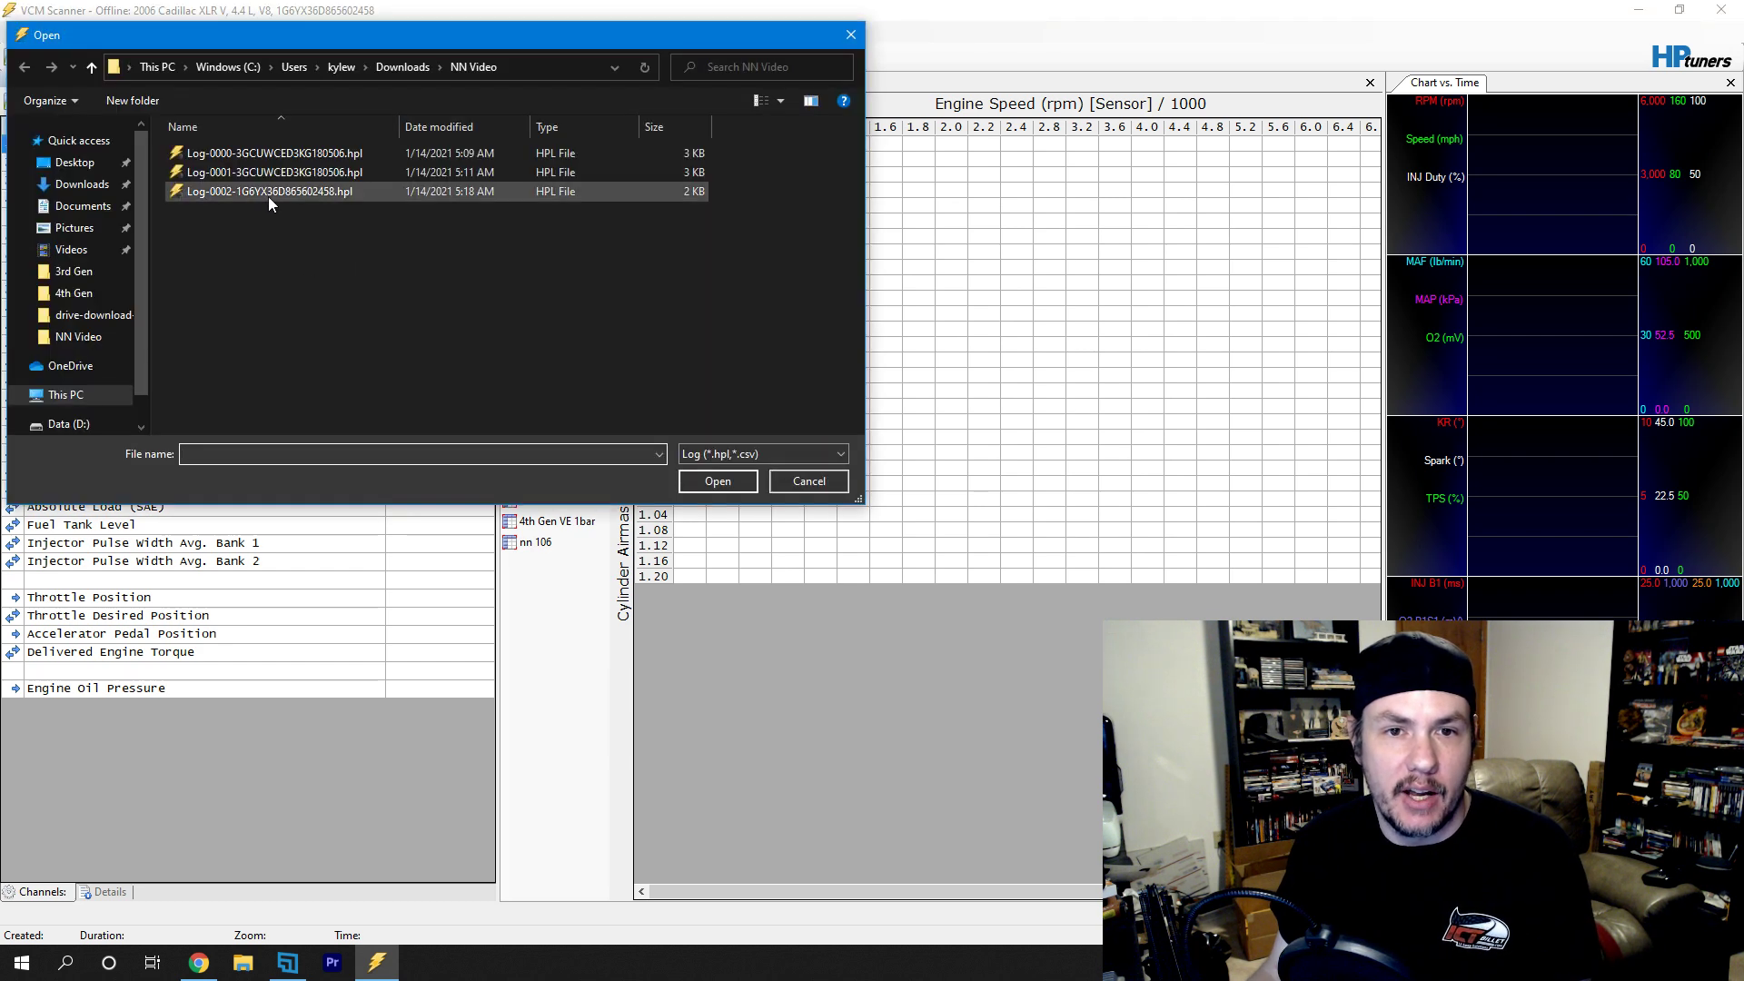
double_click(280, 193)
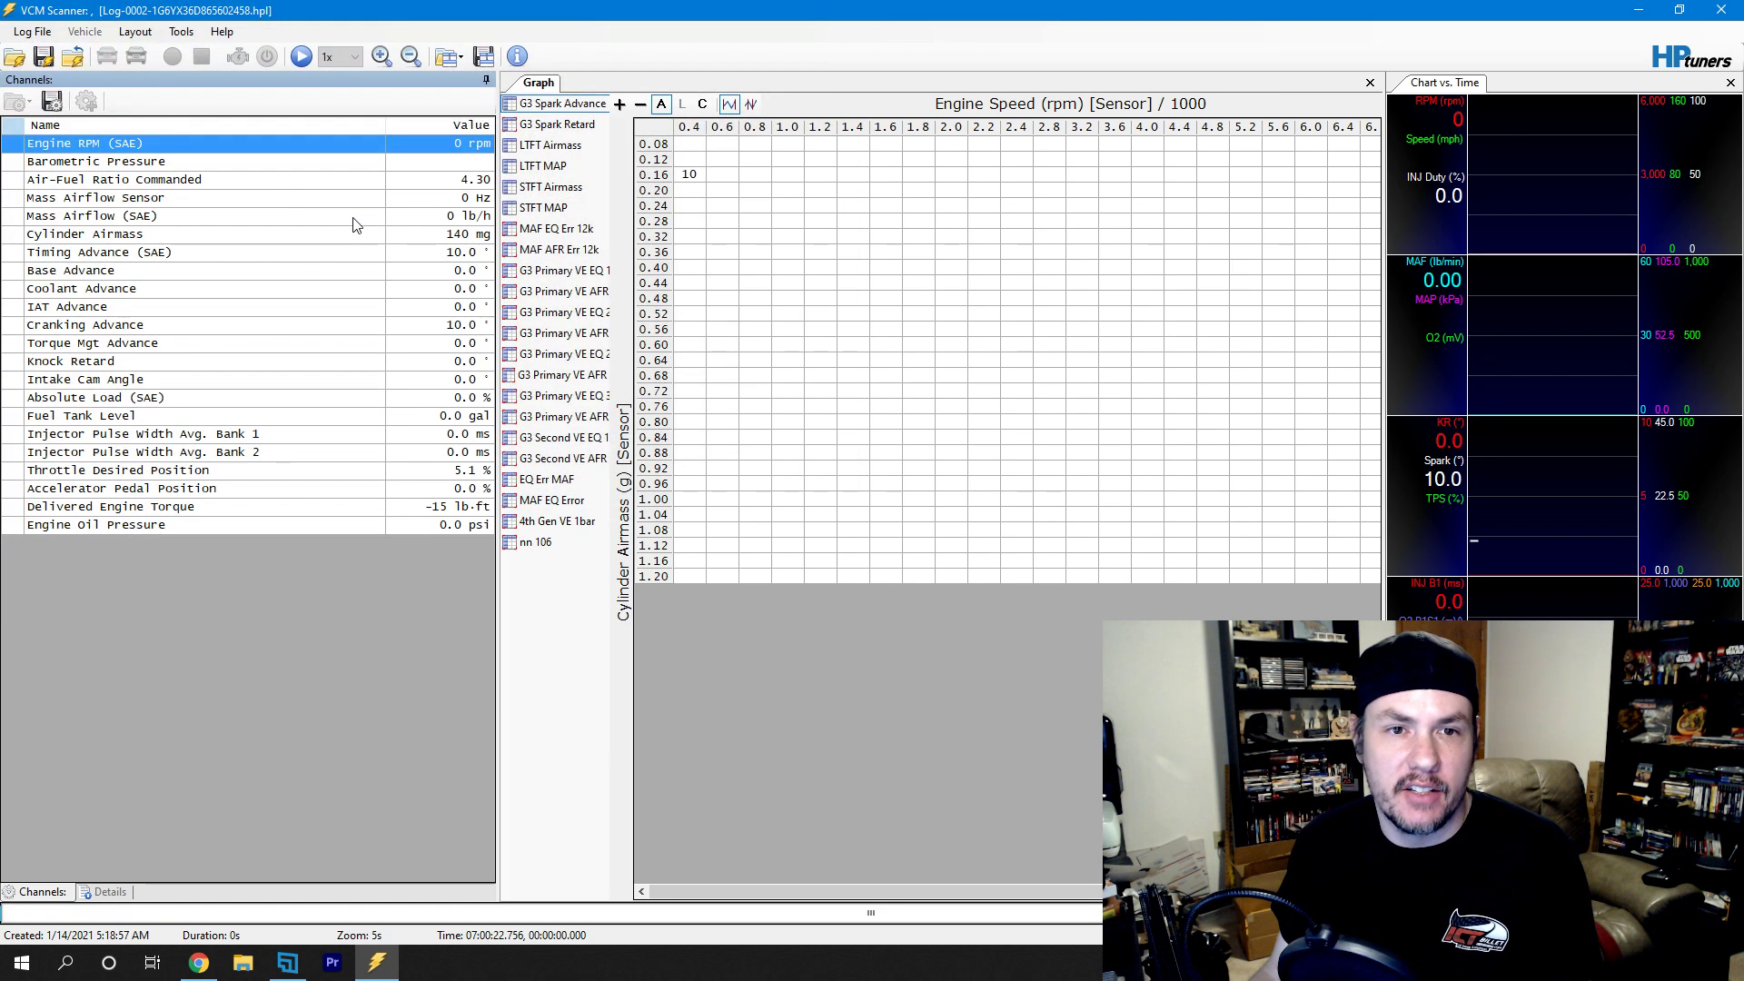
left_click_drag(186, 145, 275, 525)
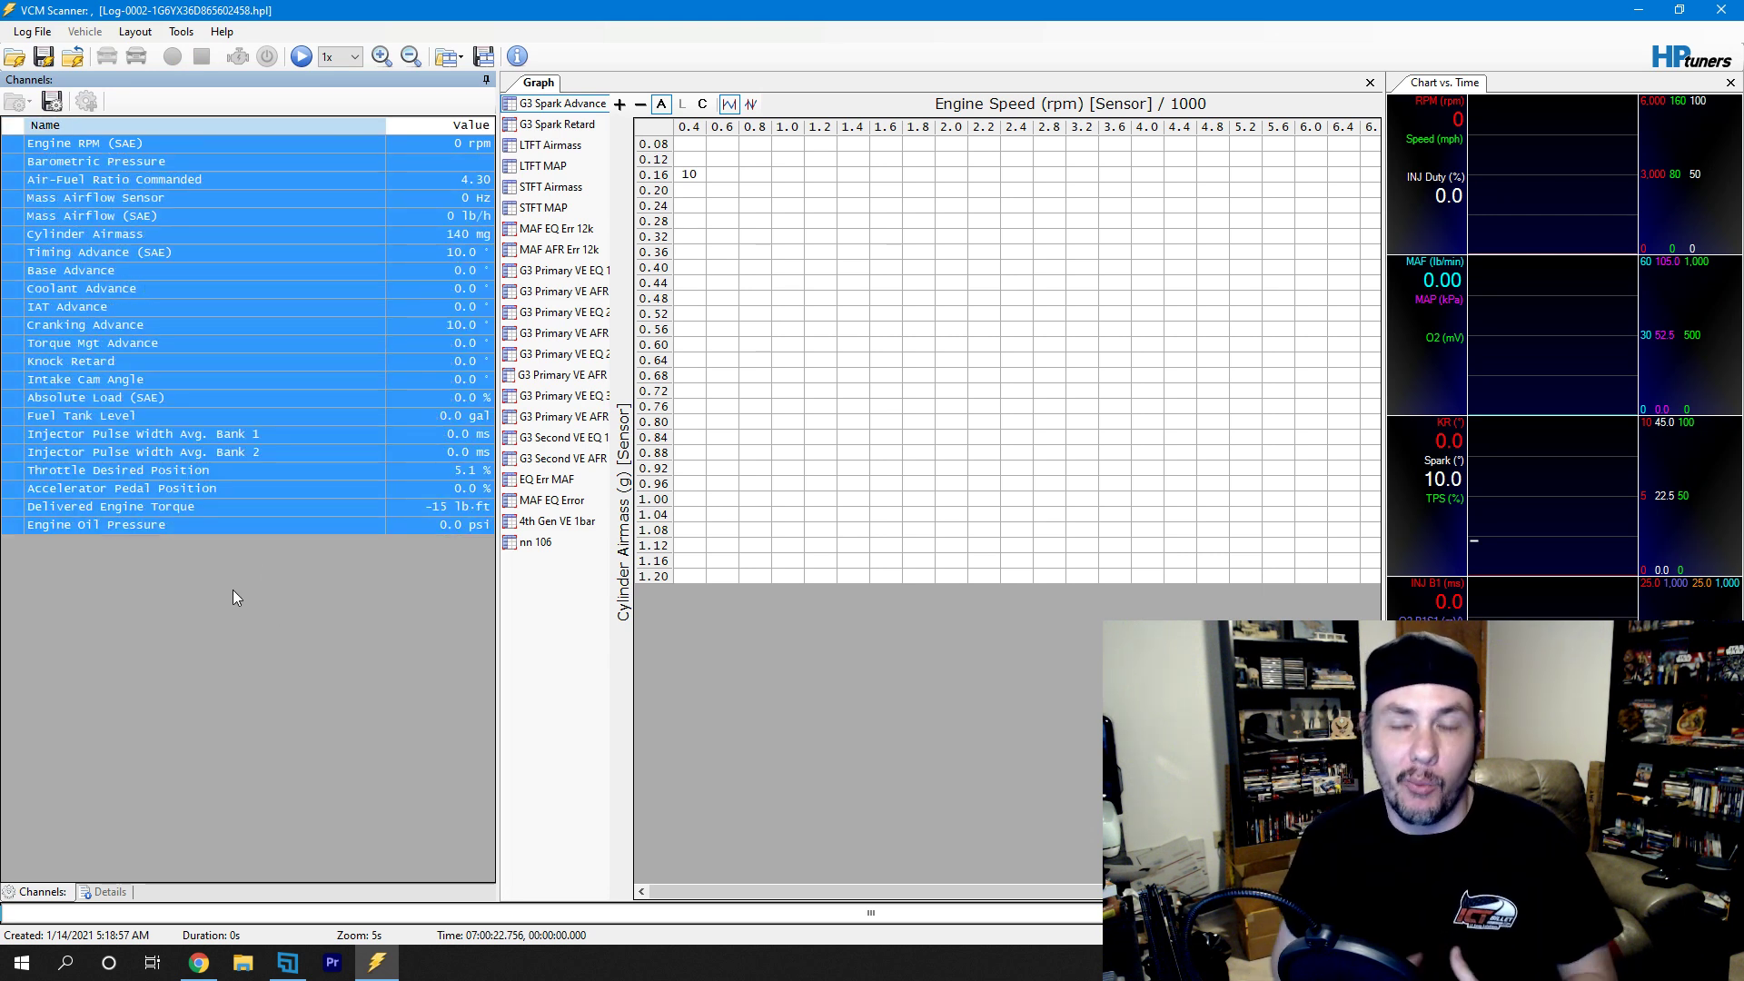